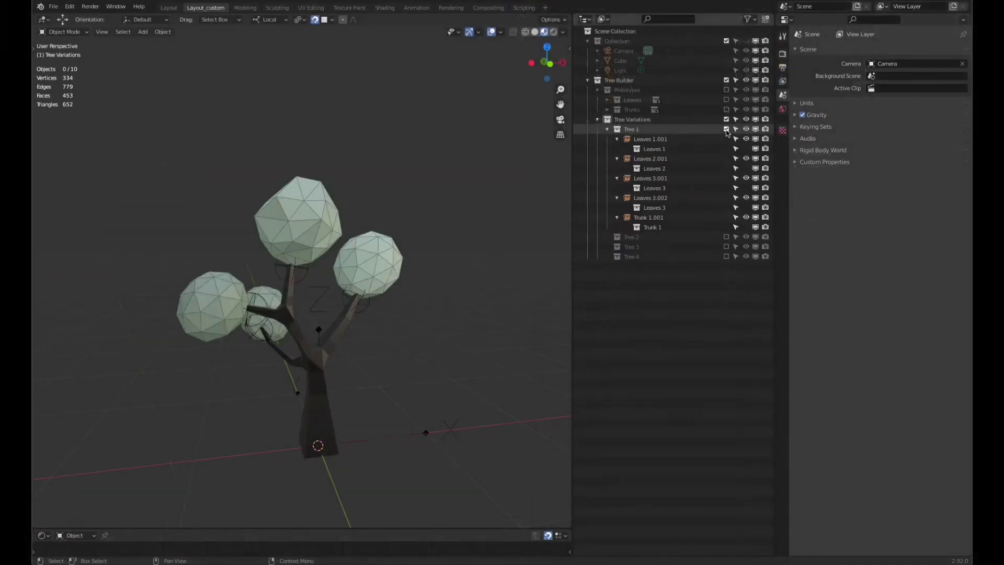
# - Preview the Tree 1, Tree 3 and Tree 4 variations by toggling their Outliner checkboxes
pyautogui.click(725, 129)
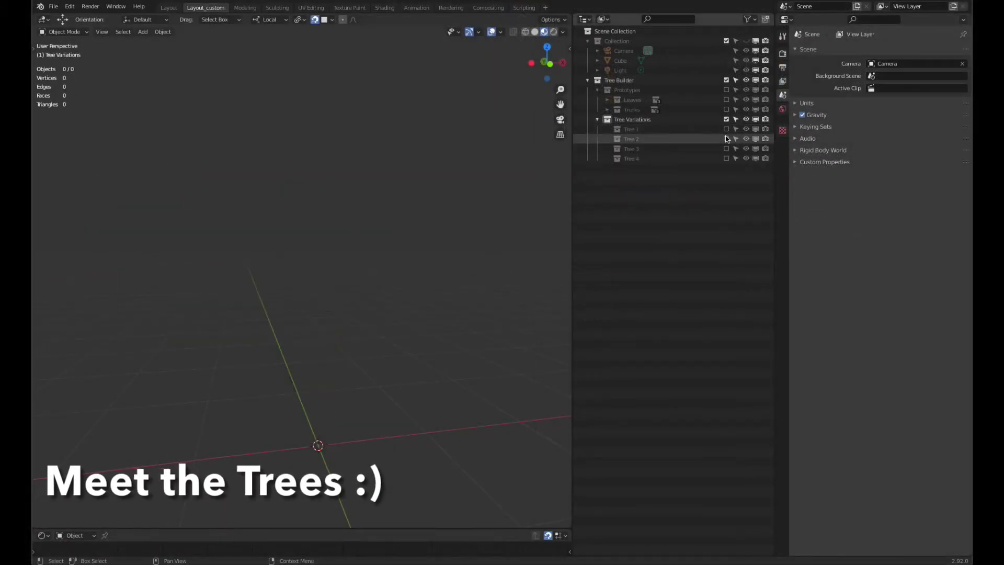
pyautogui.click(725, 130)
pyautogui.click(726, 129)
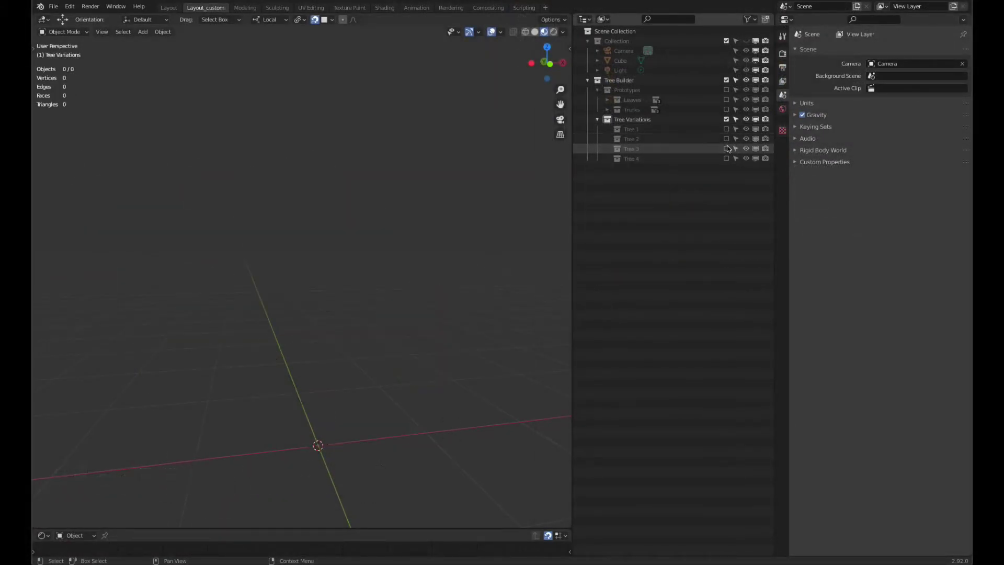
pyautogui.click(726, 149)
pyautogui.click(726, 148)
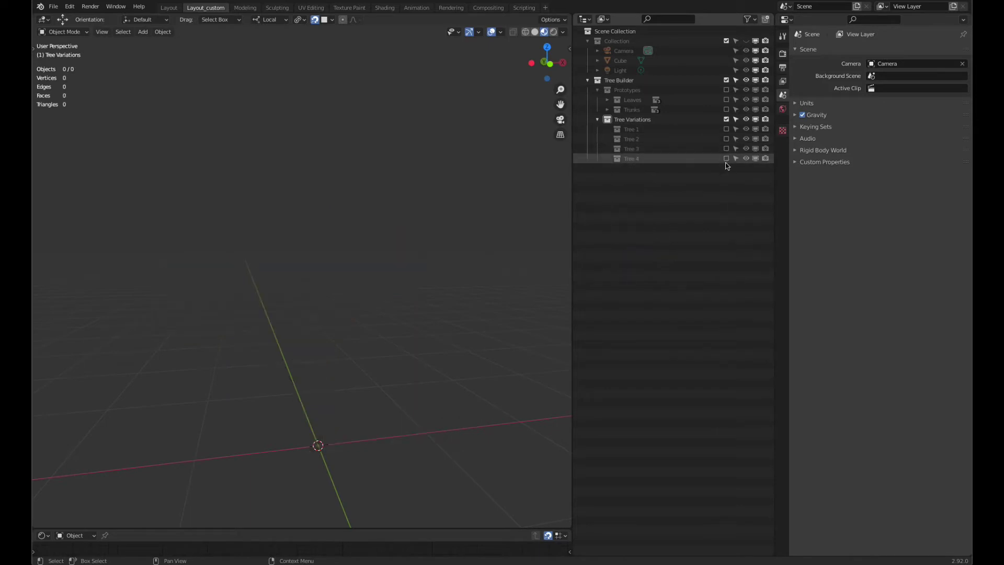
pyautogui.click(725, 158)
pyautogui.click(726, 159)
# - Tick Tree 4, Tree 2 and Tree 1 so all four variations show together
pyautogui.click(725, 159)
pyautogui.click(726, 139)
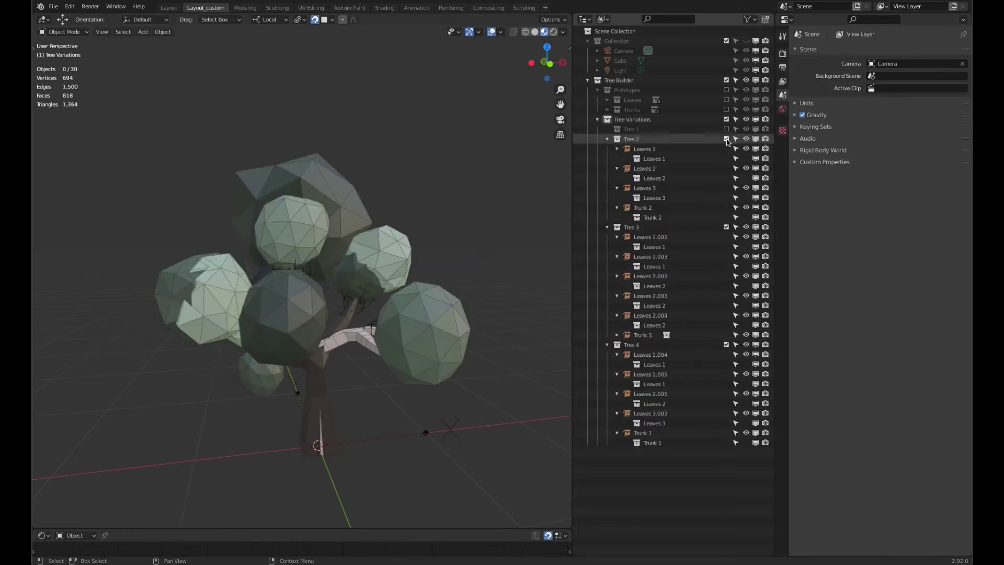
pyautogui.click(726, 129)
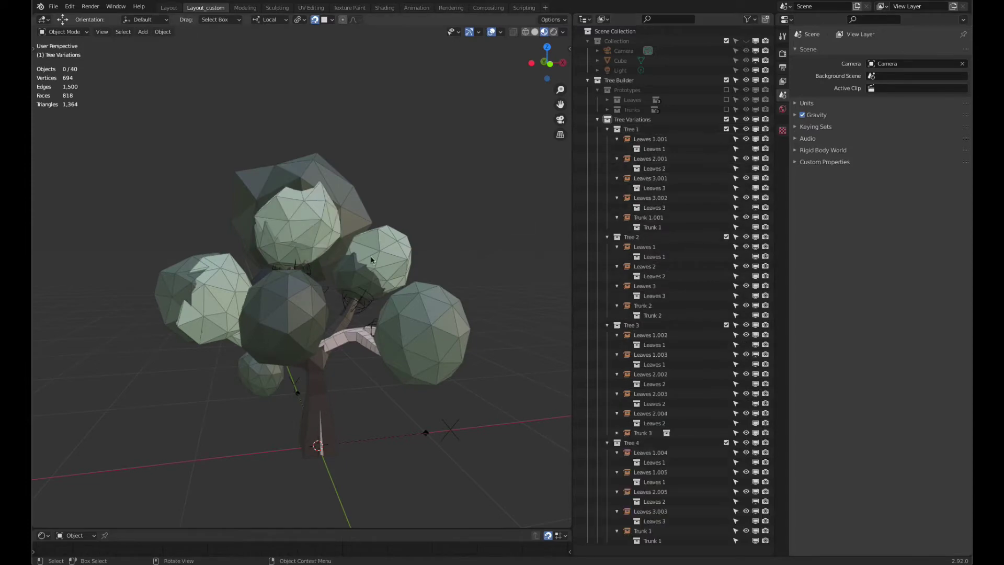
pyautogui.moveTo(370, 260); pyautogui.dragTo(410, 265, button='middle')
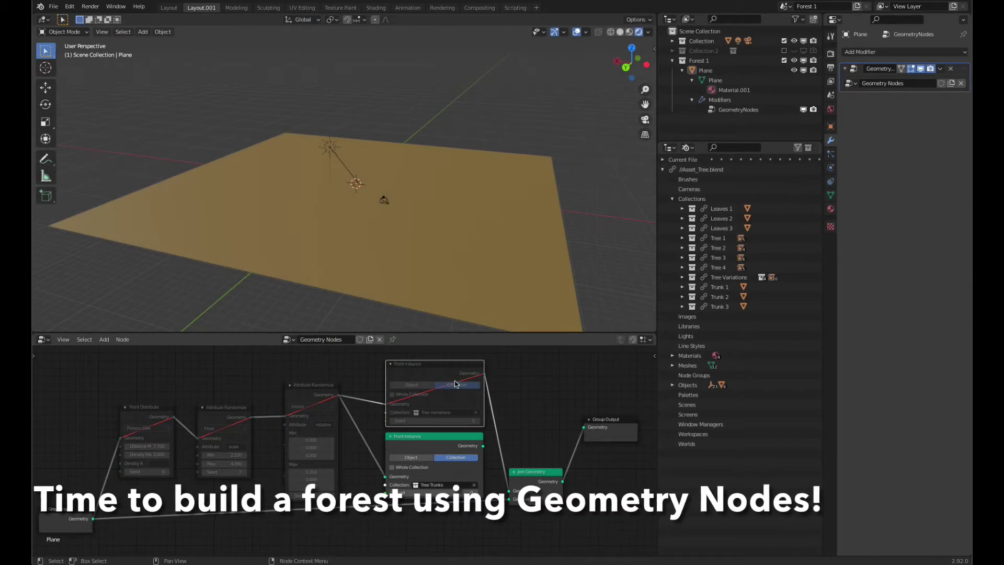
# - Unmute Point Instance and link Tree Trunks and Tree Variations instances into Join Geometry
pyautogui.press('m')
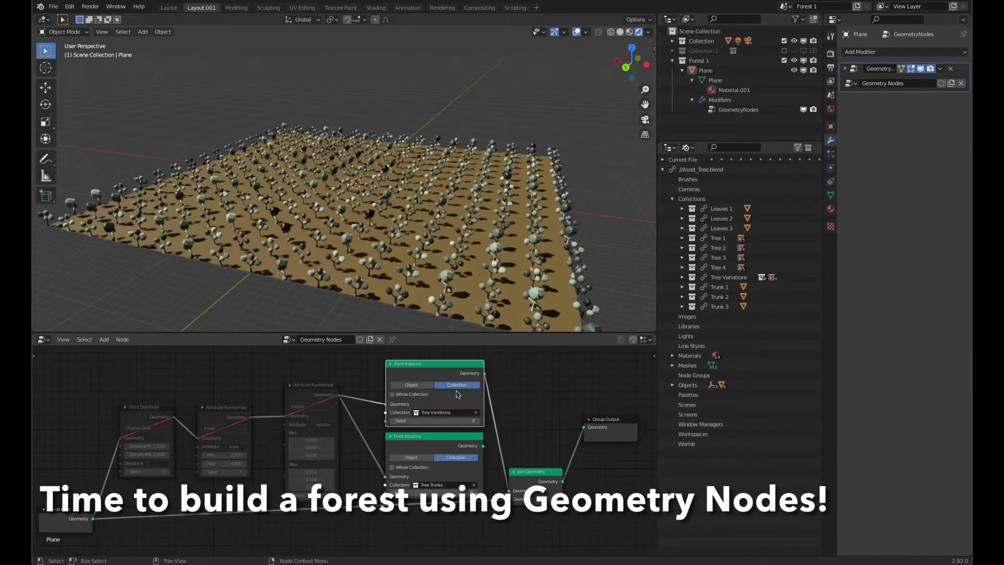
pyautogui.moveTo(483, 446); pyautogui.dragTo(510, 491)
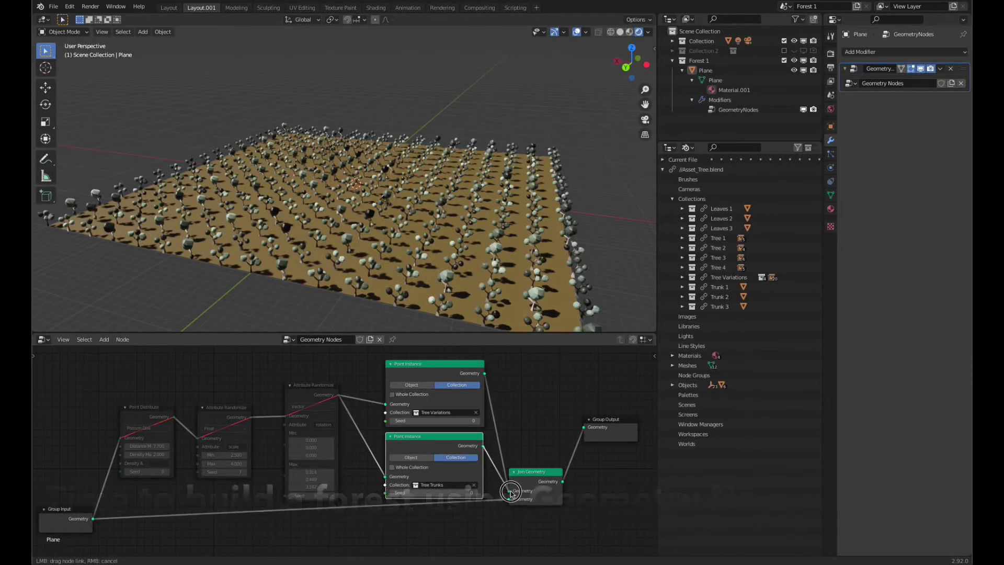
pyautogui.moveTo(485, 376); pyautogui.dragTo(495, 453)
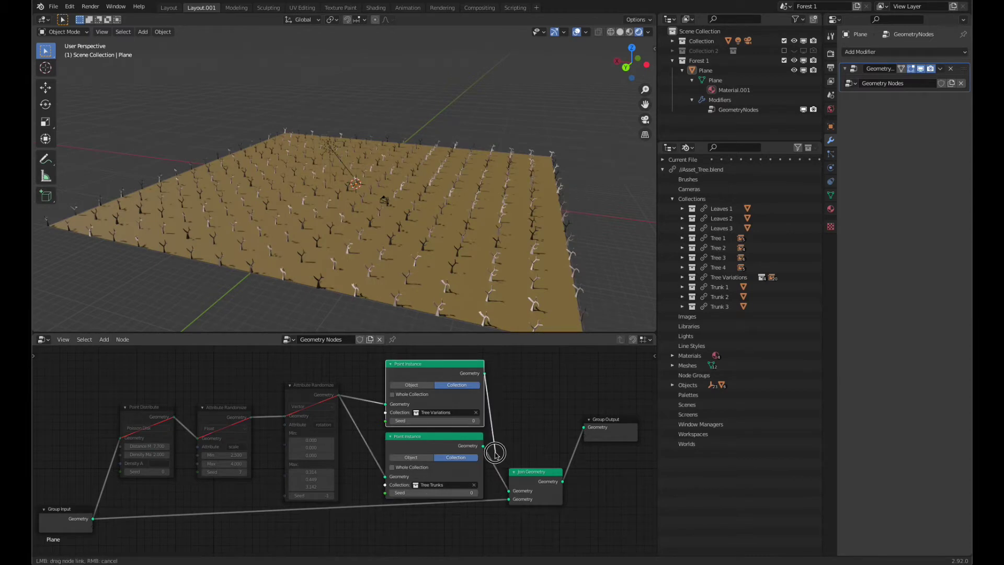
pyautogui.moveTo(506, 492); pyautogui.dragTo(508, 491)
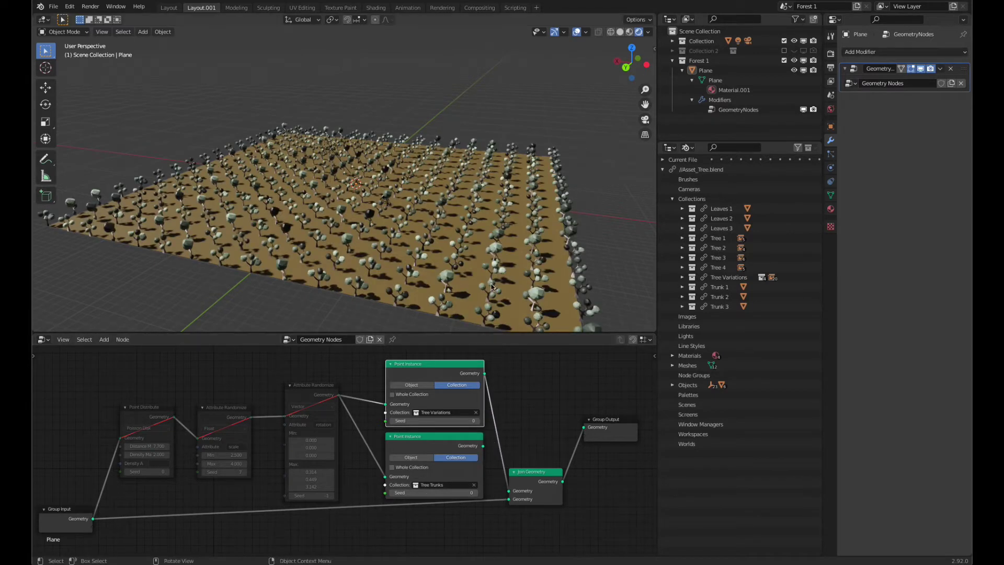
# - Unmute Point Distribute and both scale and rotation Attribute Randomize nodes
pyautogui.click(139, 417)
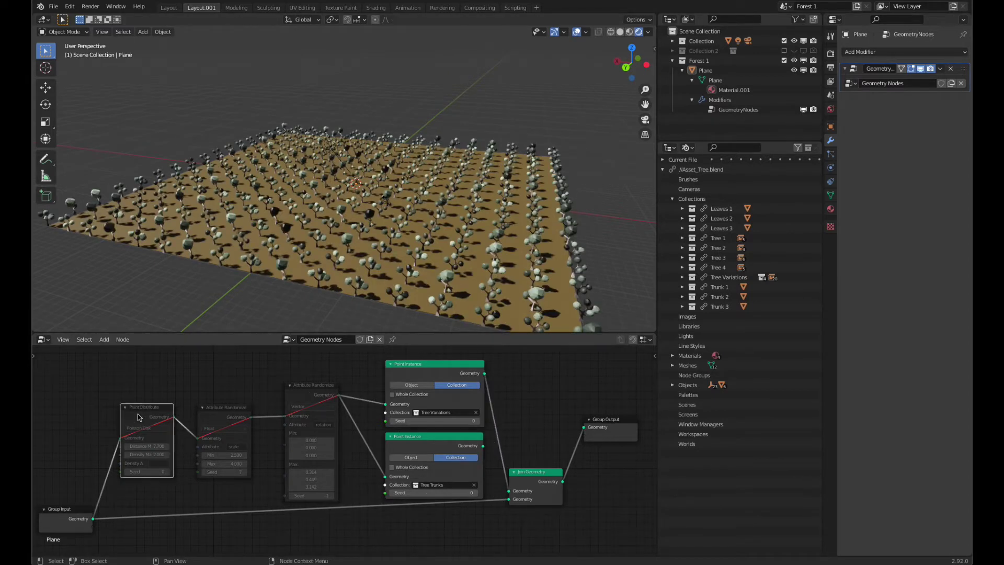
pyautogui.press('m')
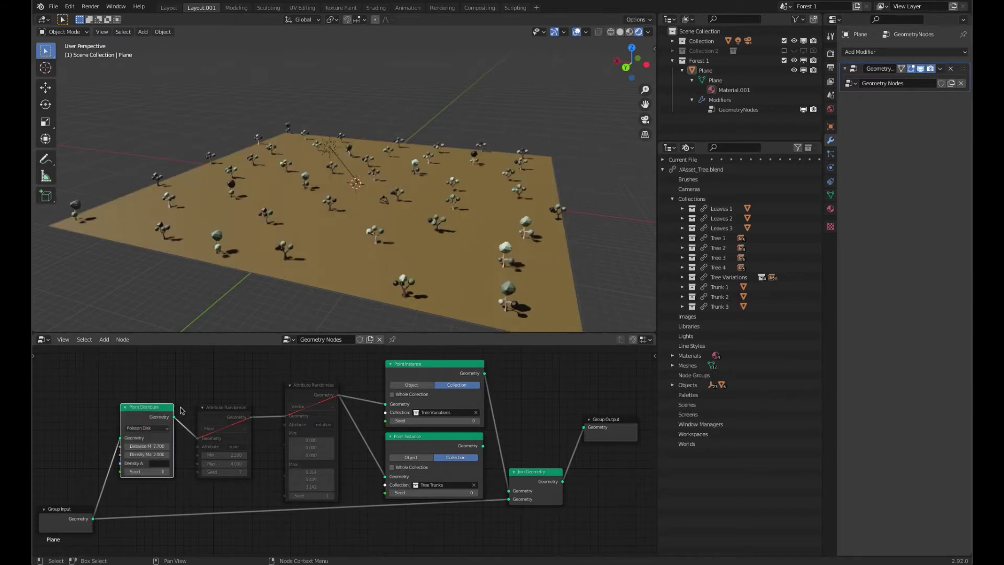
pyautogui.click(220, 423)
pyautogui.press('m')
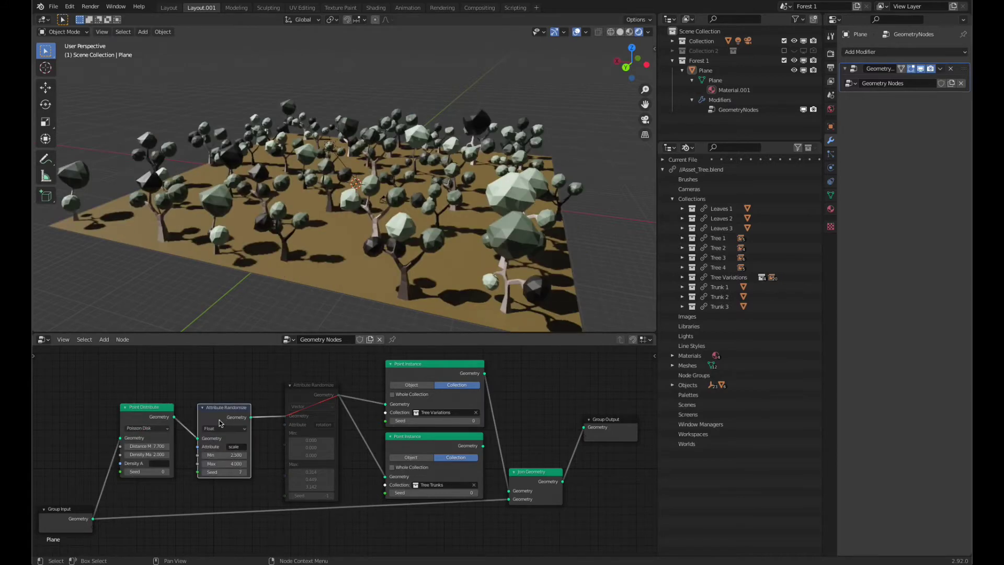
pyautogui.click(301, 401)
pyautogui.press('m')
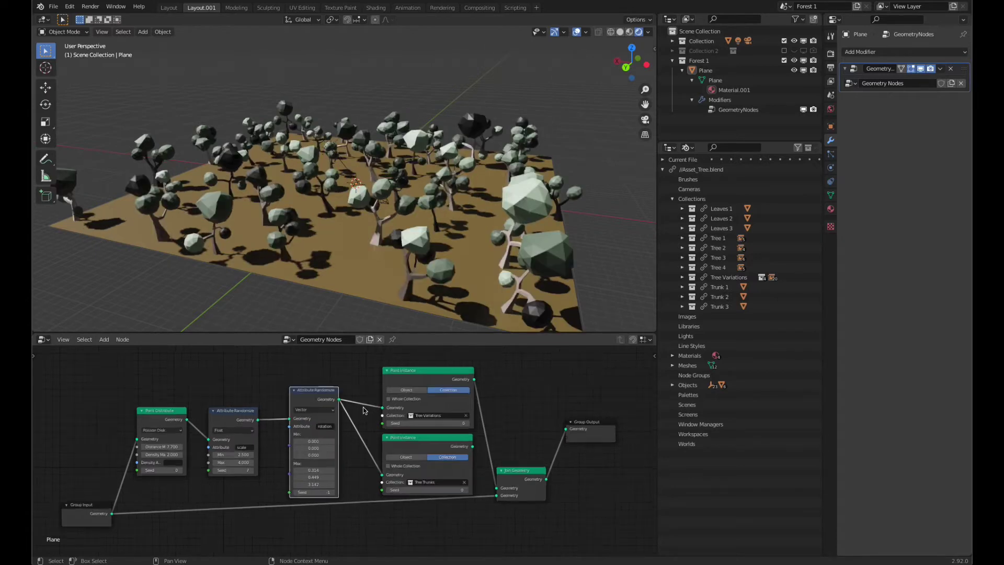
# - Raise the Point Distribute seed to 4 to reshuffle the trees
pyautogui.click(166, 472)
pyautogui.click(166, 472)
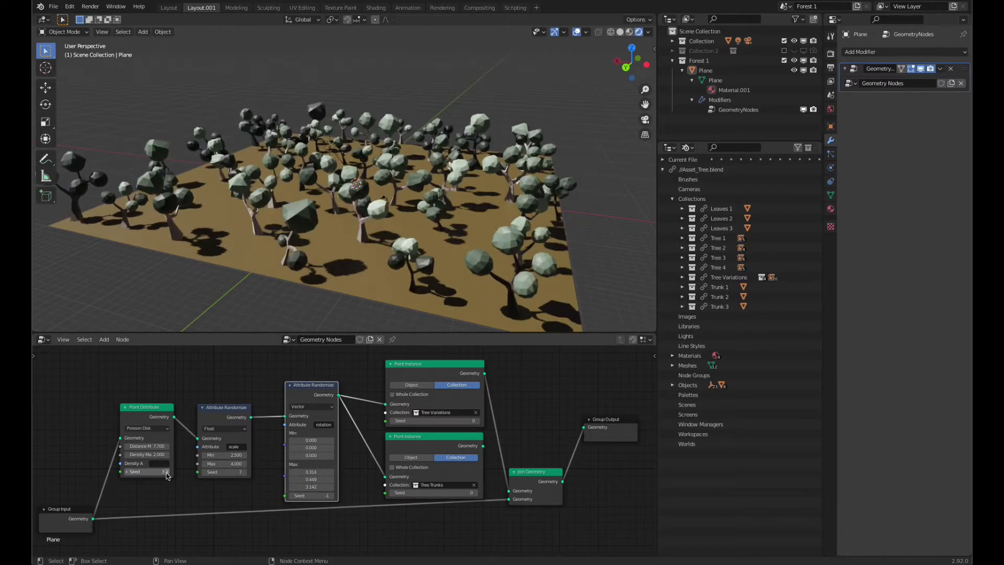
pyautogui.click(166, 472)
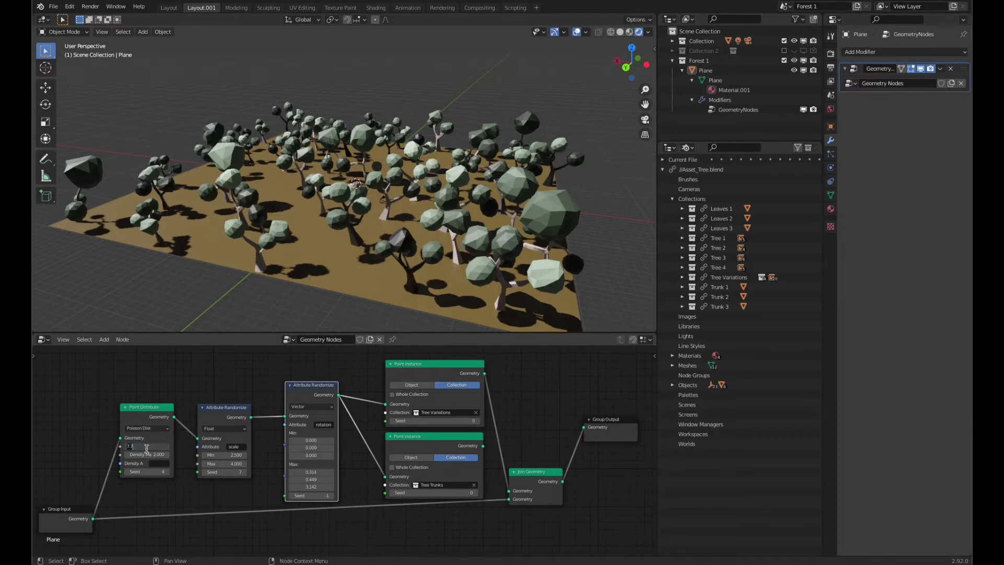
# - Apply a smaller Distance Min and walk through the denser forest in first person
pyautogui.press('Return')
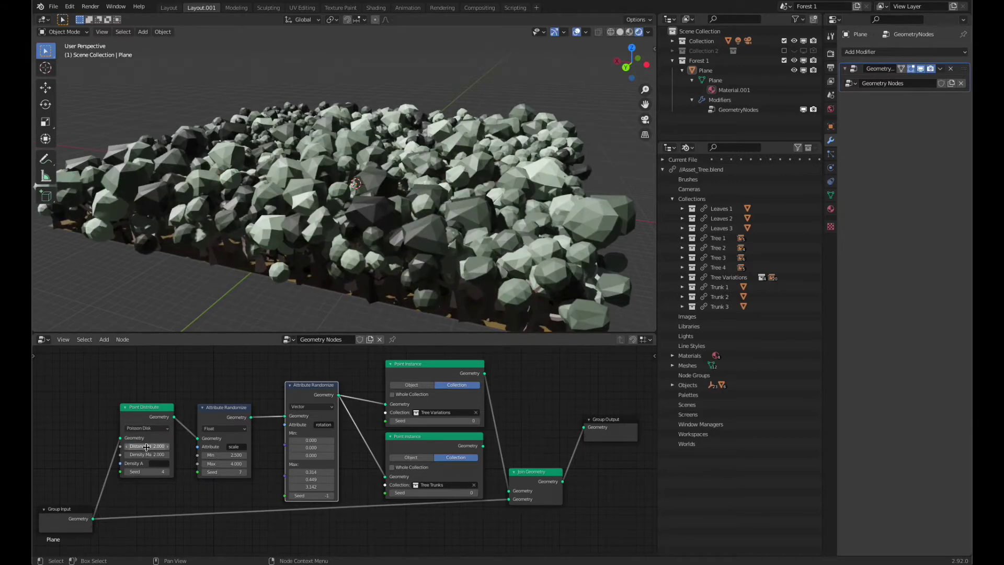
pyautogui.moveTo(217, 265)
pyautogui.mouseDown(button='middle')
pyautogui.moveTo(287, 227)
pyautogui.moveTo(278, 193)
pyautogui.moveTo(267, 198)
pyautogui.moveTo(249, 279)
pyautogui.mouseUp(button='middle')
pyautogui.hotkey('shift', '`')
pyautogui.press('w')
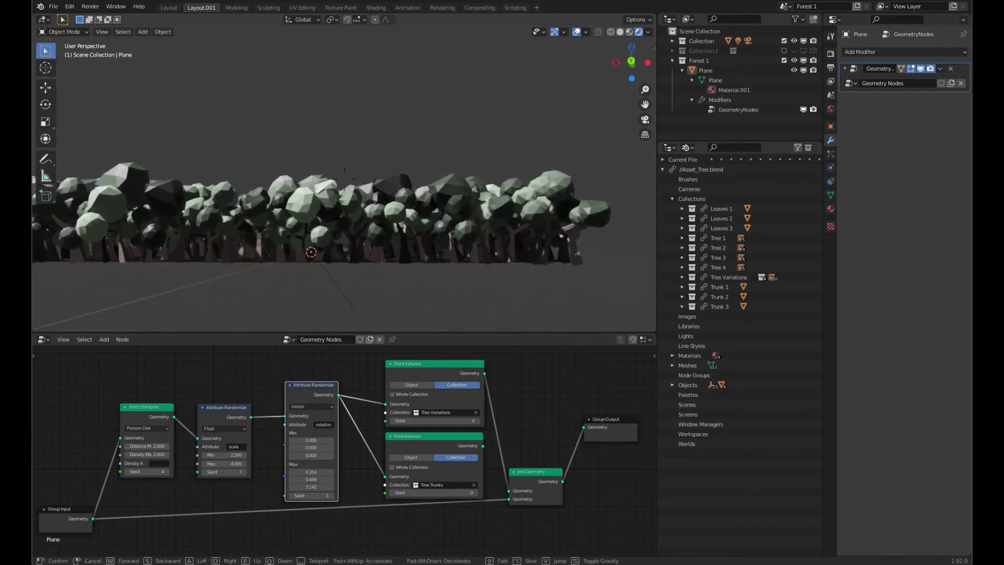
pyautogui.press('w')
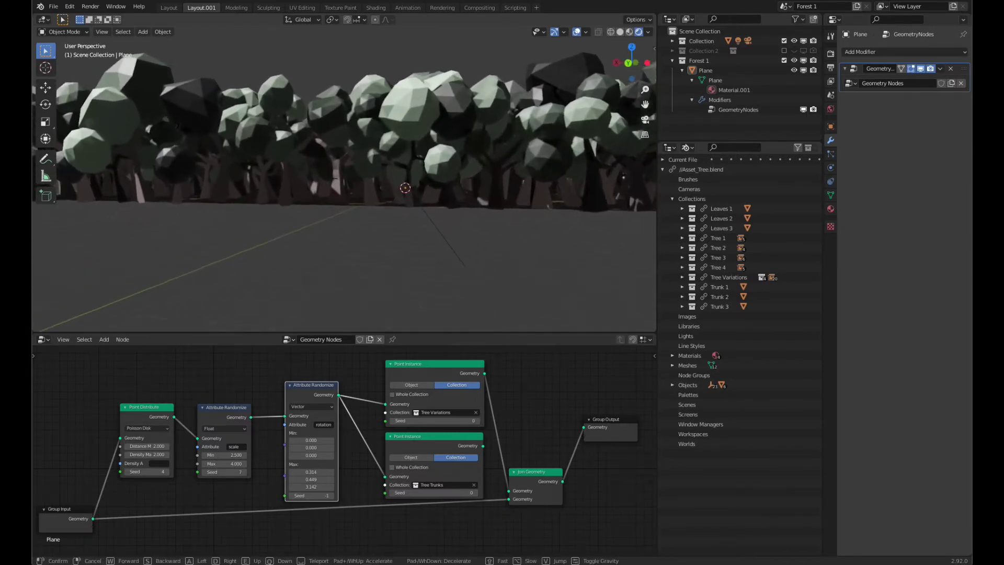
pyautogui.press('w')
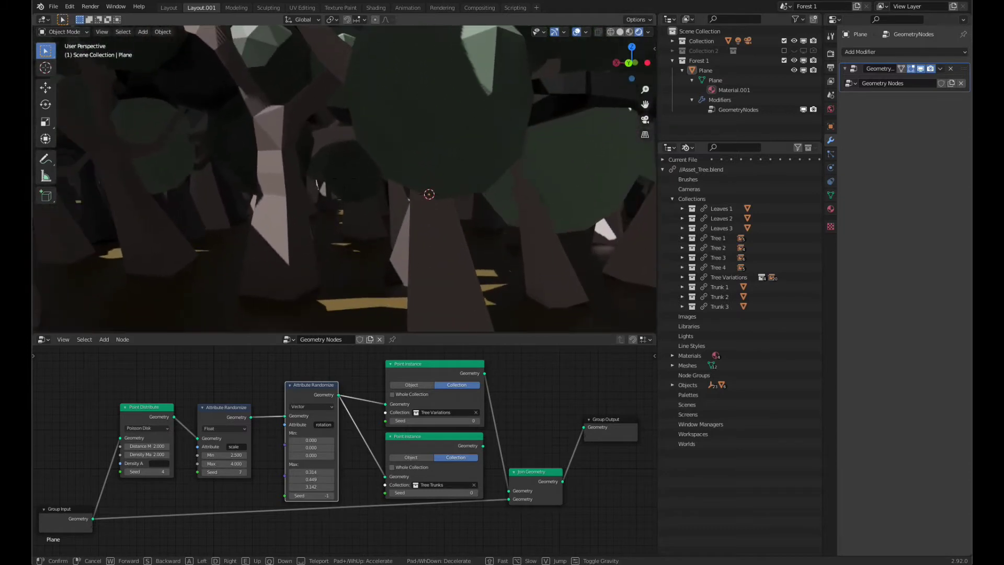
pyautogui.click(354, 178)
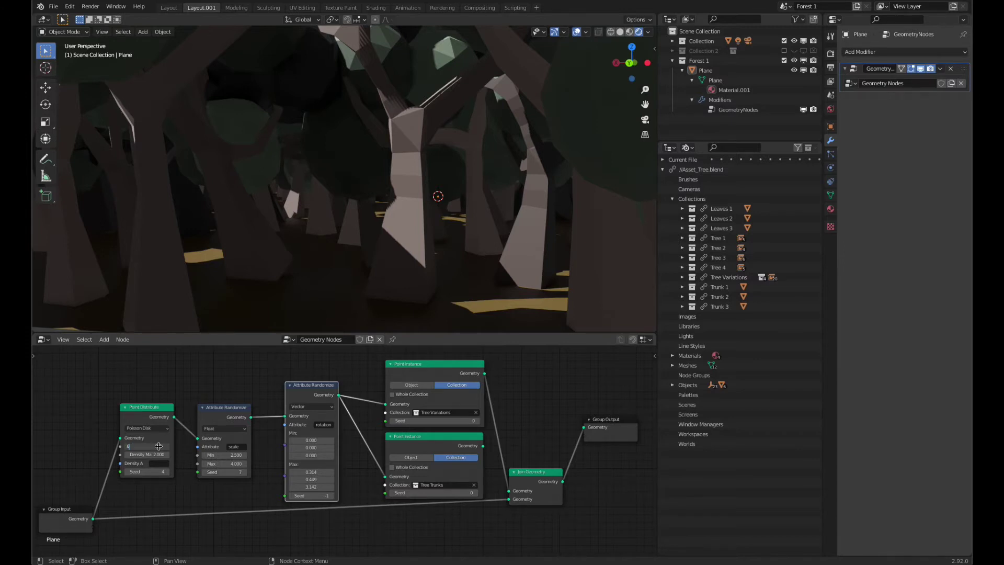
# - Set Distance Min to 6 and the distribution seed to 7
pyautogui.press('Return')
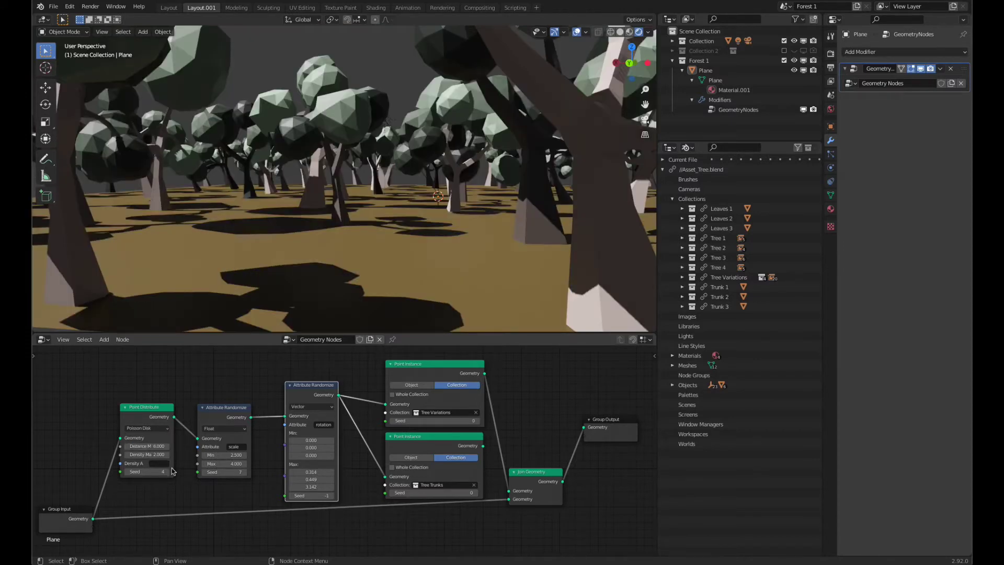
pyautogui.click(168, 472)
pyautogui.click(168, 472)
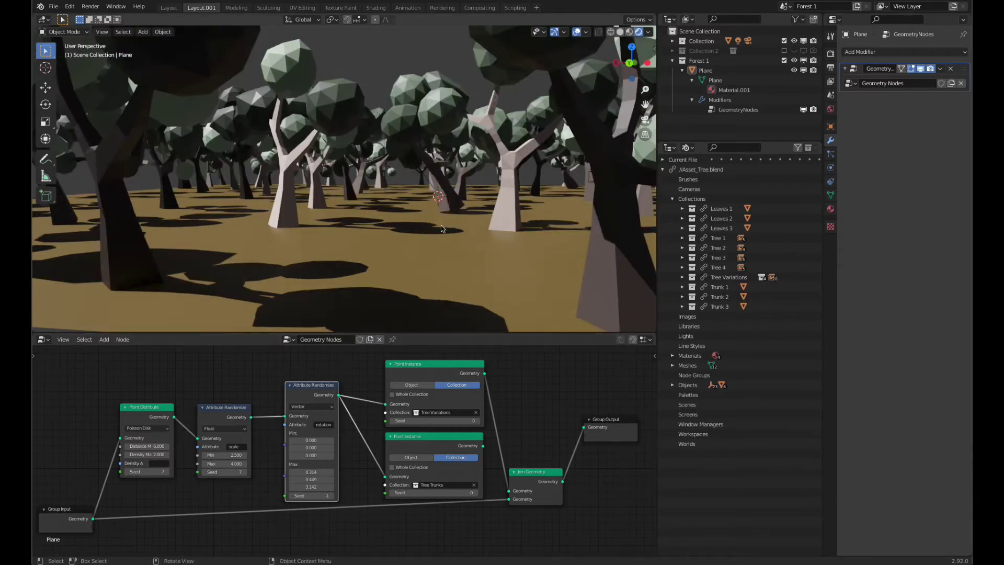
# - Walk through the sparser forest in first-person walk navigation
pyautogui.hotkey('shift', '`')
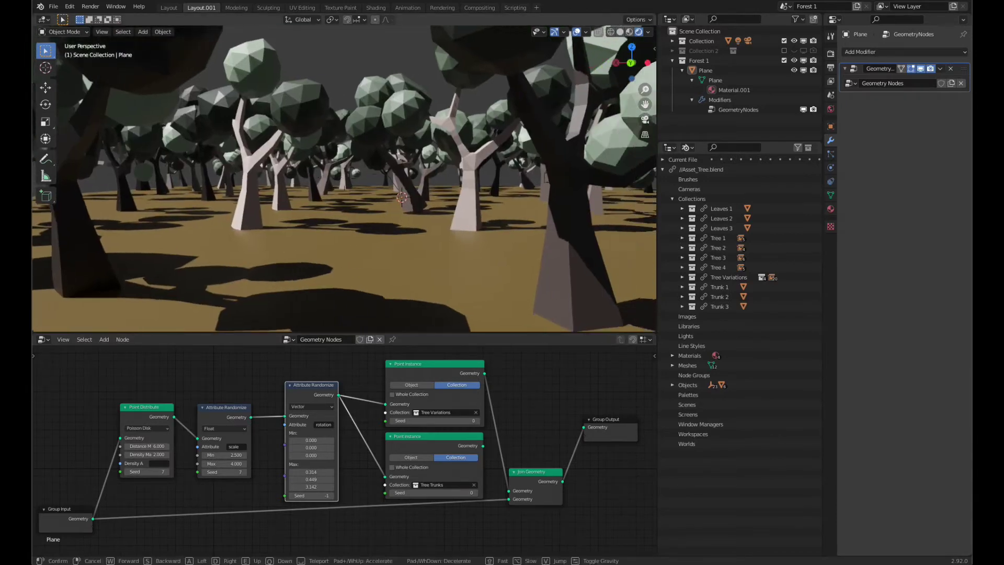
pyautogui.press('w')
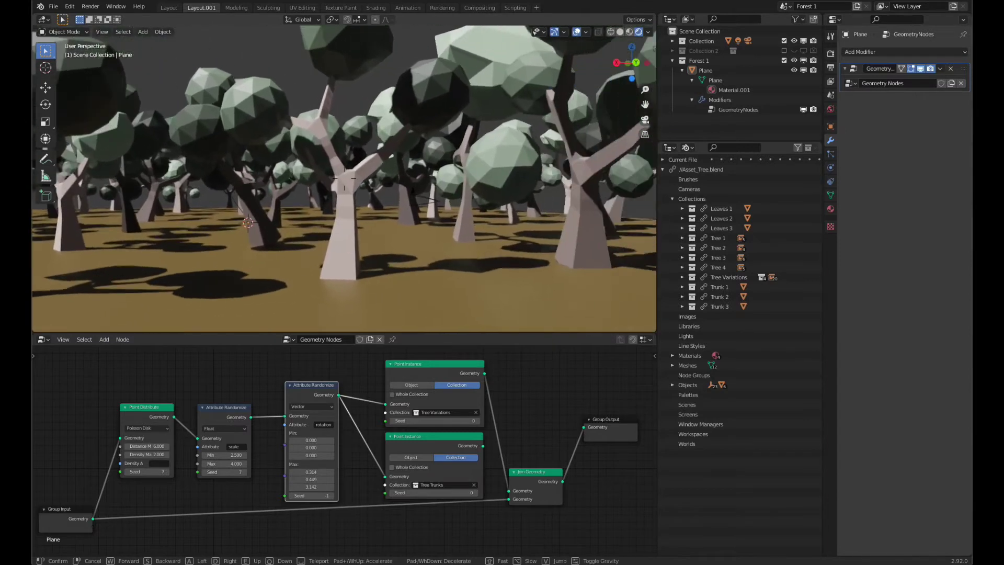
pyautogui.press('w')
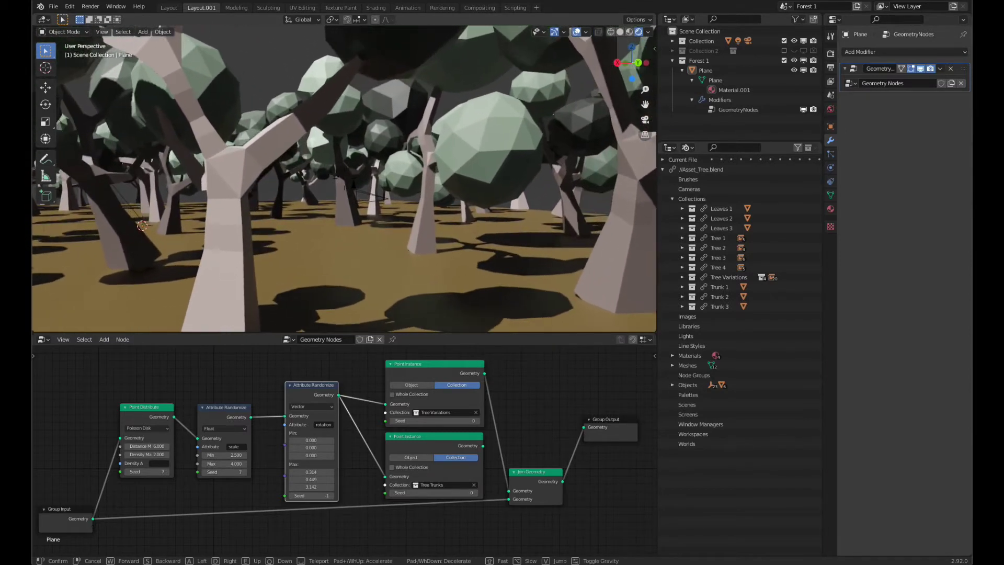
pyautogui.press('Return')
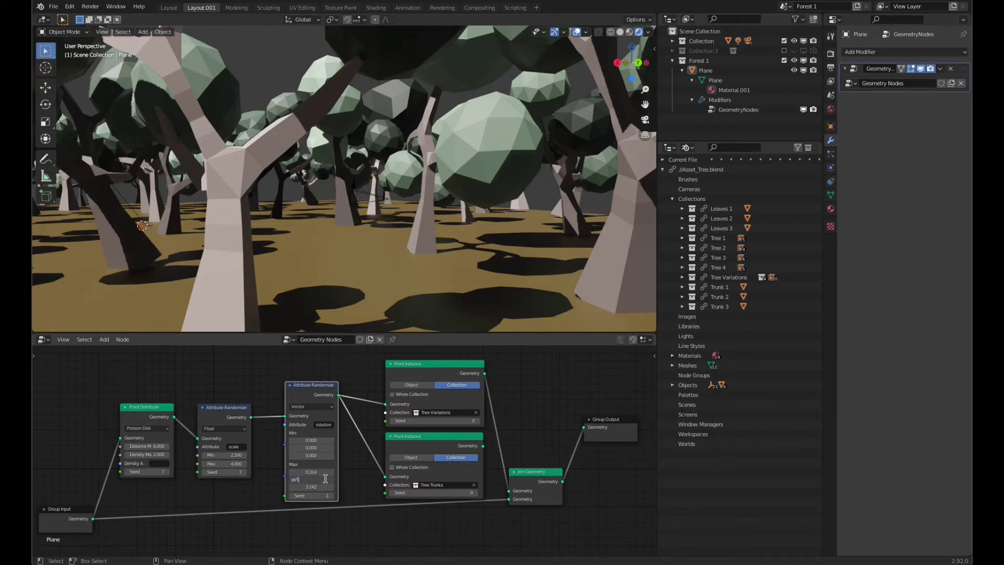
# - Try rotation Max Y values 0.628 and 3.142, settle on pi/8 (0.393), and lower Max Z
pyautogui.press('Return')
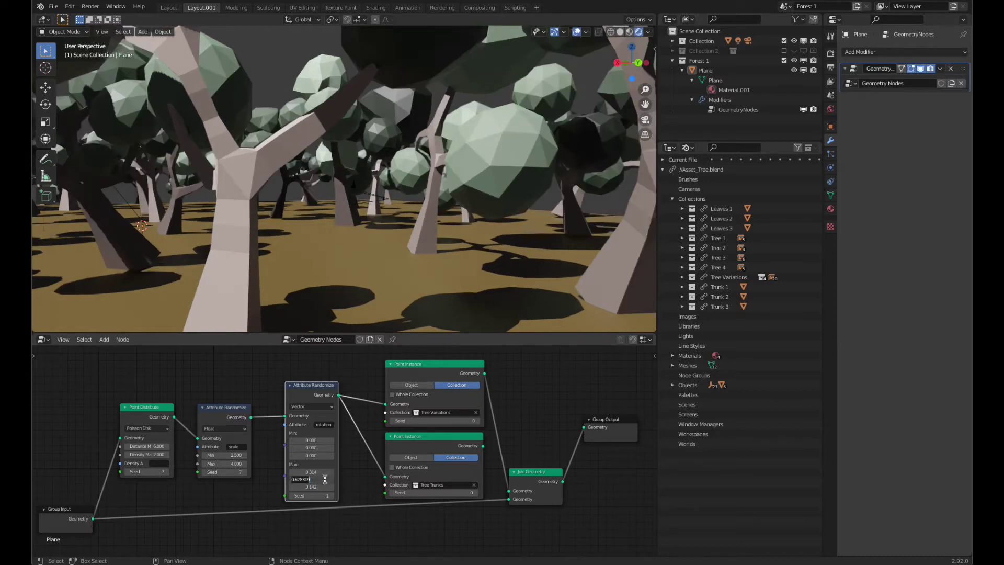
pyautogui.write('pi/4')
pyautogui.press('Return')
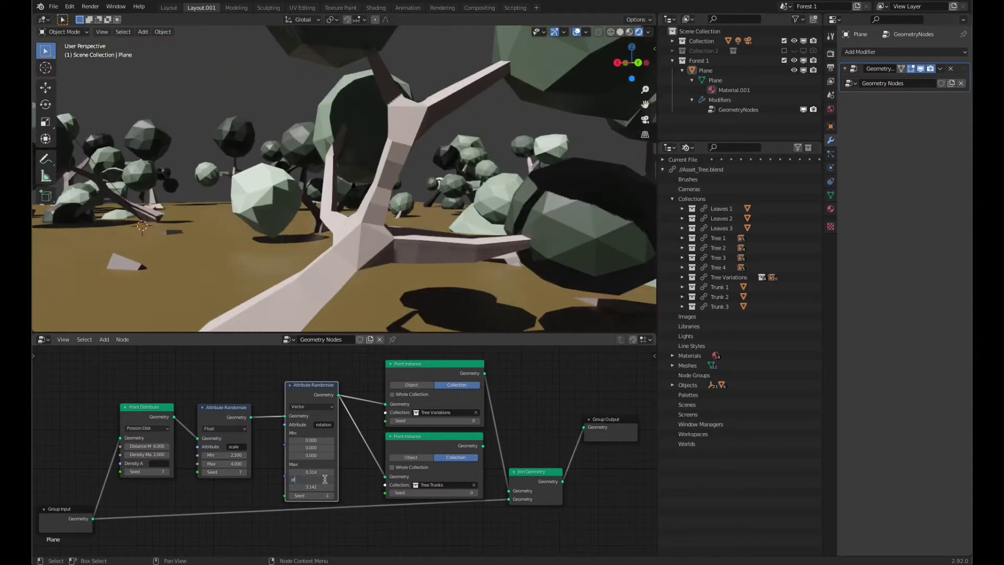
pyautogui.press('Return')
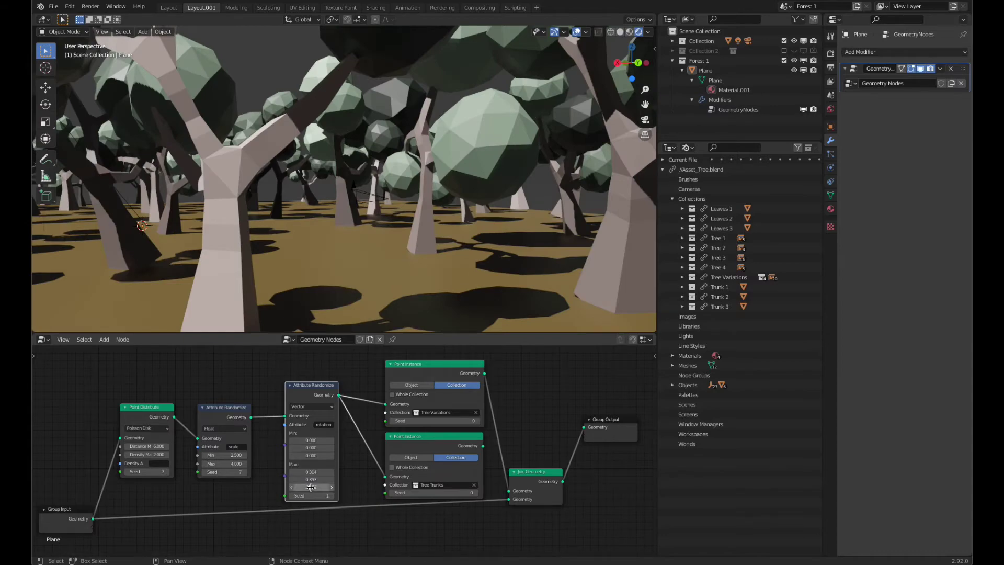
pyautogui.moveTo(310, 486); pyautogui.dragTo(251, 486)
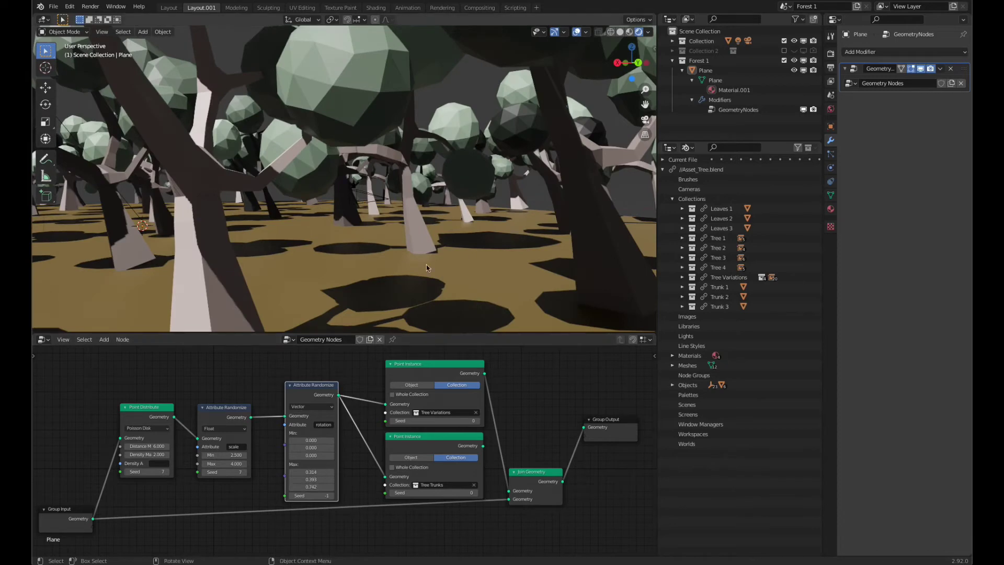
pyautogui.hotkey('shift', '`')
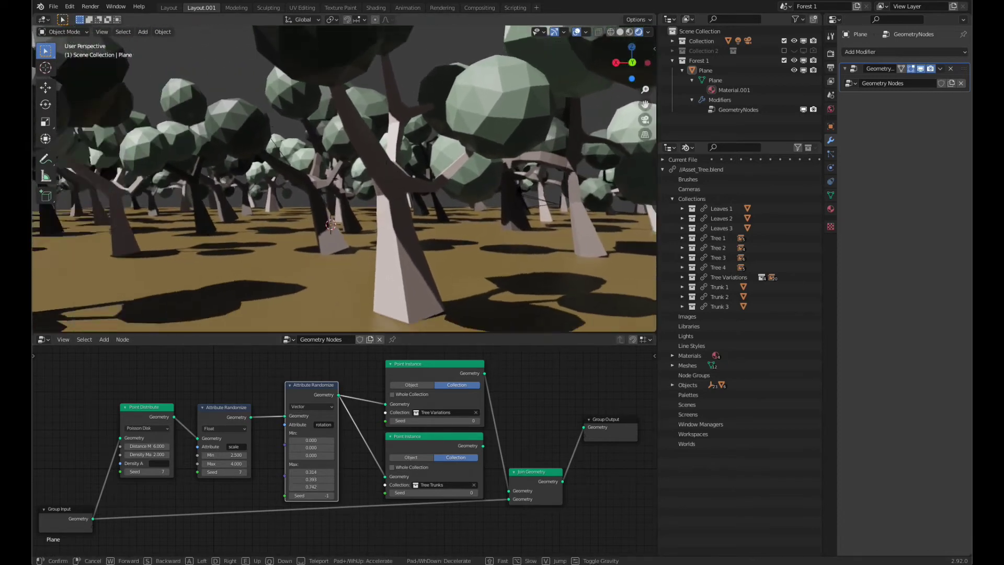
pyautogui.press('w')
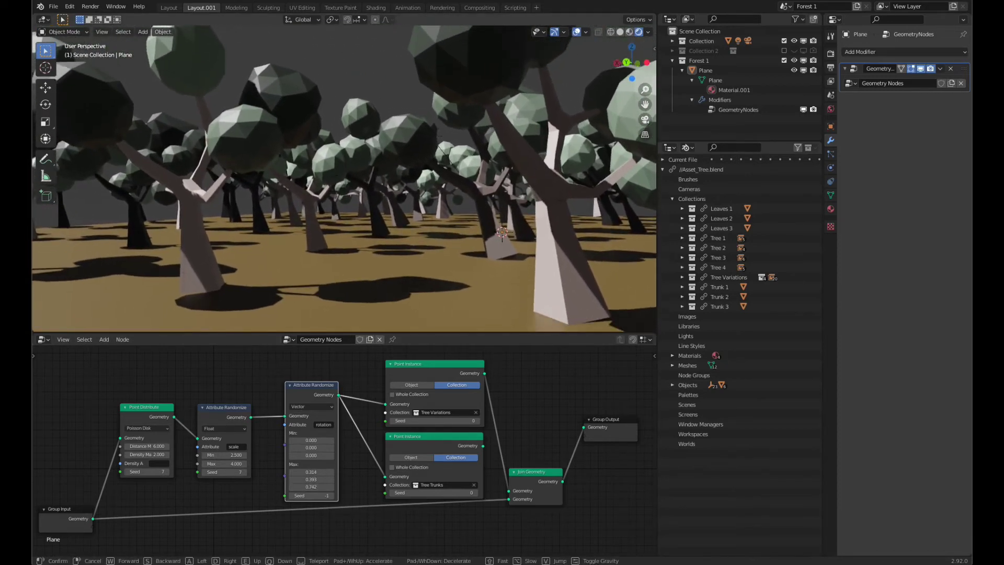
pyautogui.click(418, 279)
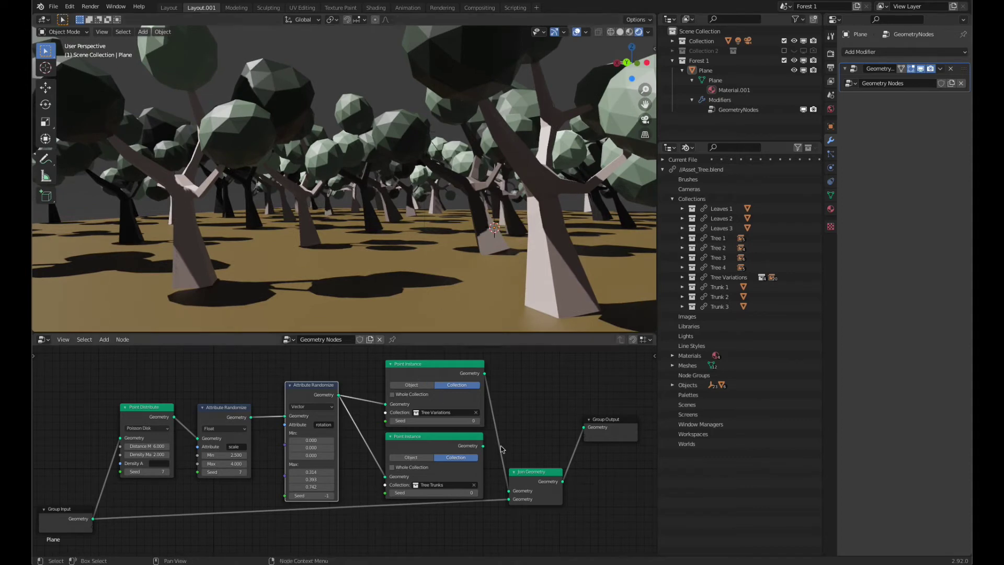
# - Test Whole Collection on both Point Instance nodes, revert, and rejoin both outputs into Join Geometry
pyautogui.moveTo(486, 448); pyautogui.dragTo(509, 491)
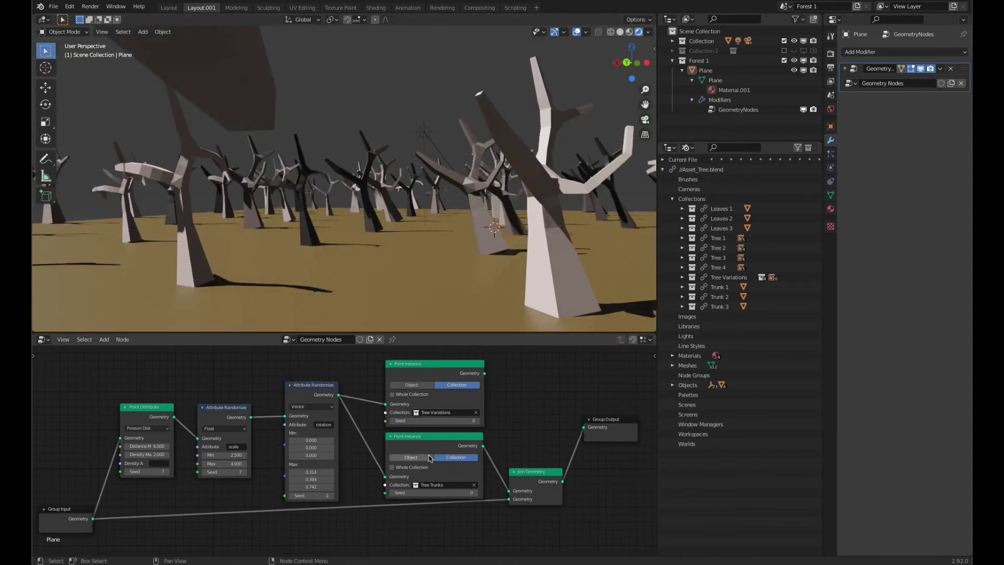
pyautogui.click(392, 468)
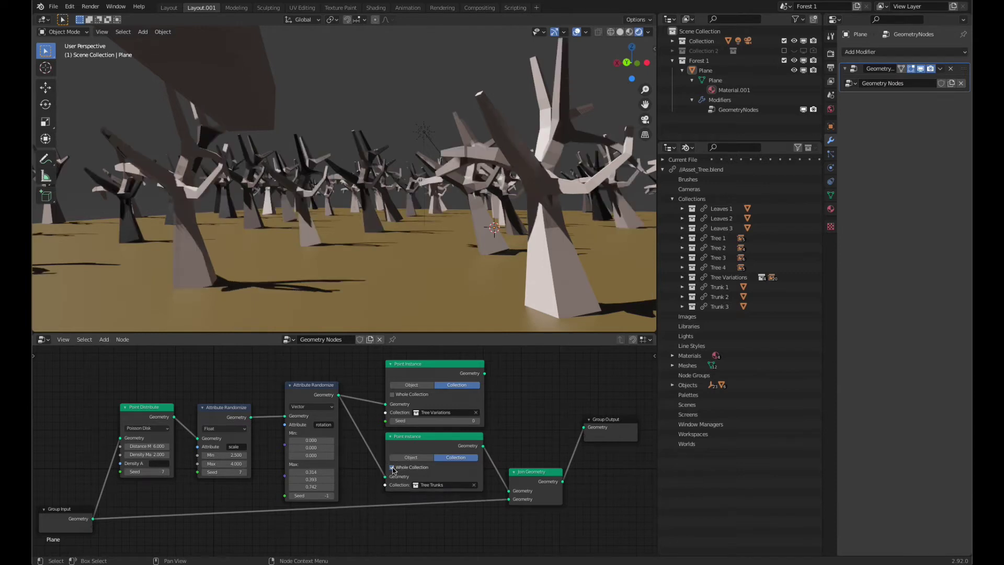
pyautogui.click(393, 468)
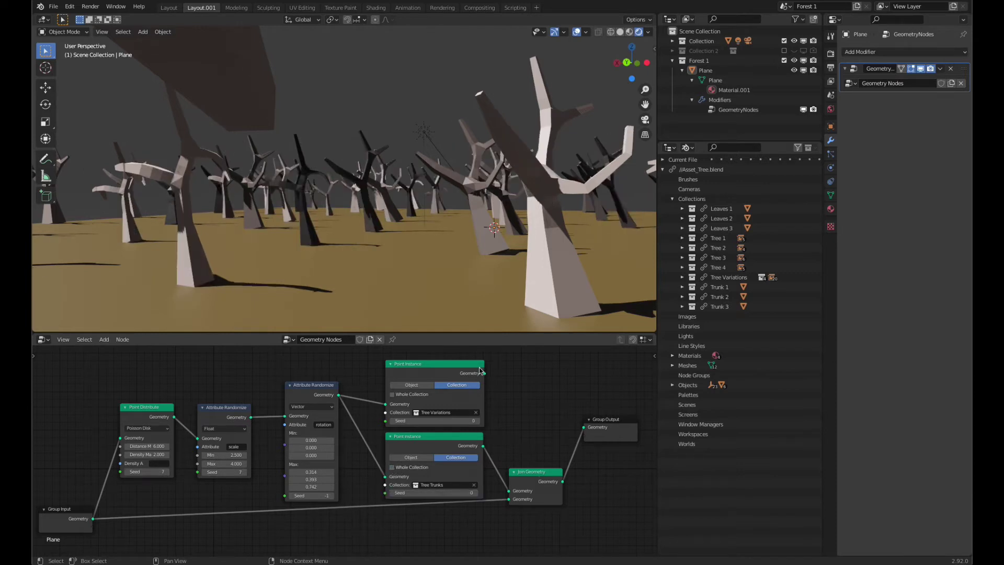
pyautogui.moveTo(485, 375); pyautogui.dragTo(509, 492)
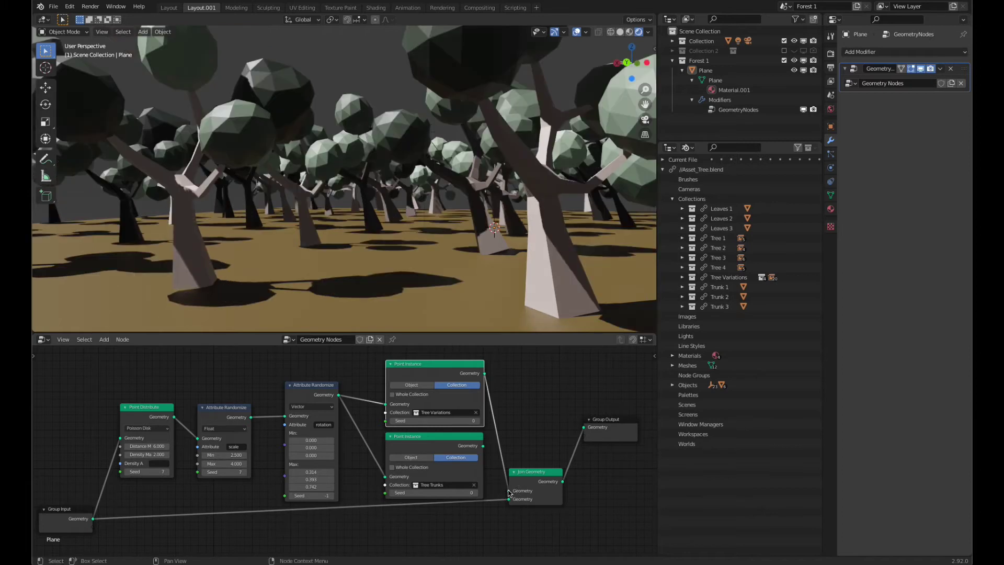
pyautogui.click(393, 394)
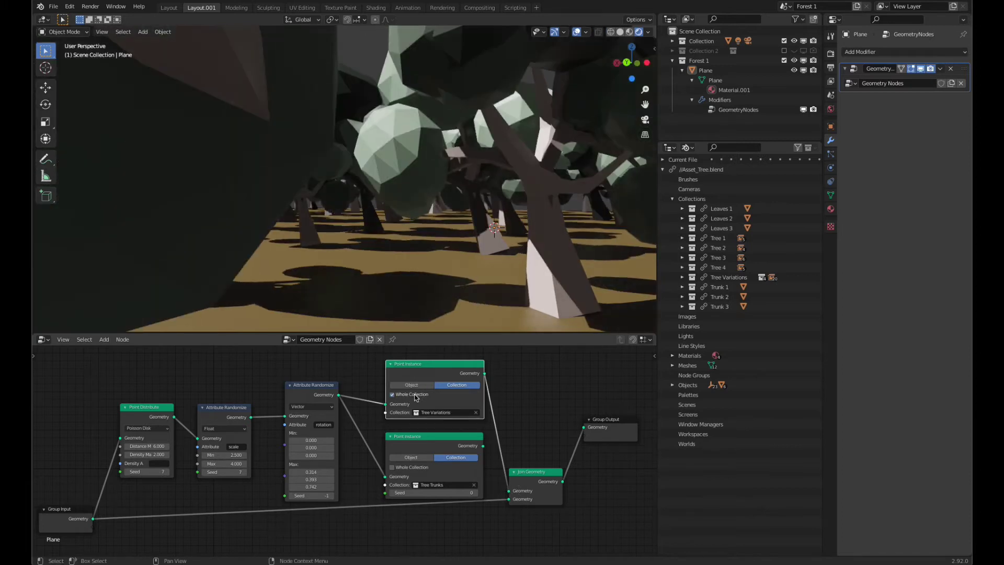
pyautogui.click(416, 398)
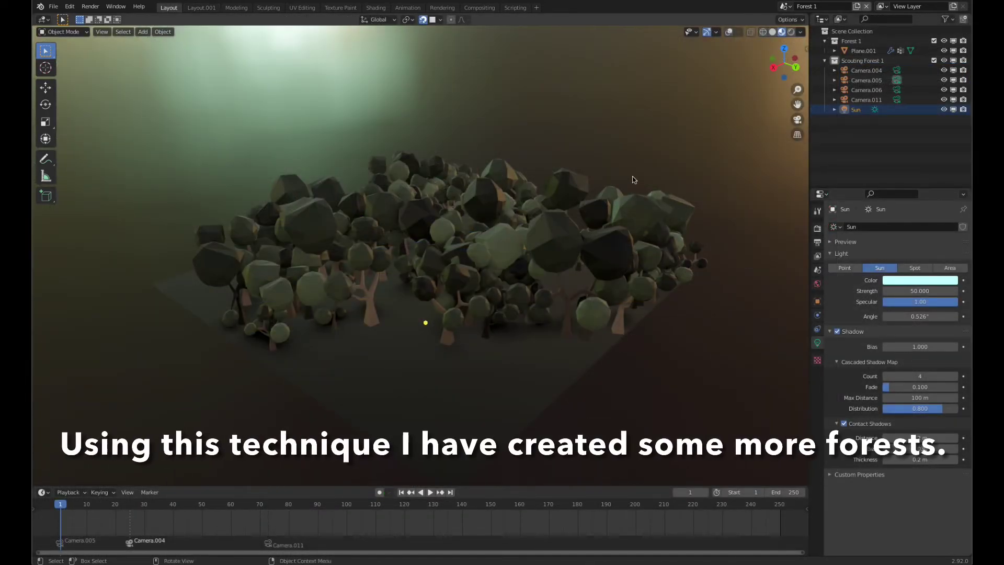
# - View the forest through the scene camera in Rendered shading, stepping through Camera.004 and Camera.011
pyautogui.moveTo(501, 245)
pyautogui.mouseDown(button='middle')
pyautogui.moveTo(532, 251)
pyautogui.moveTo(589, 223)
pyautogui.mouseUp(button='middle')
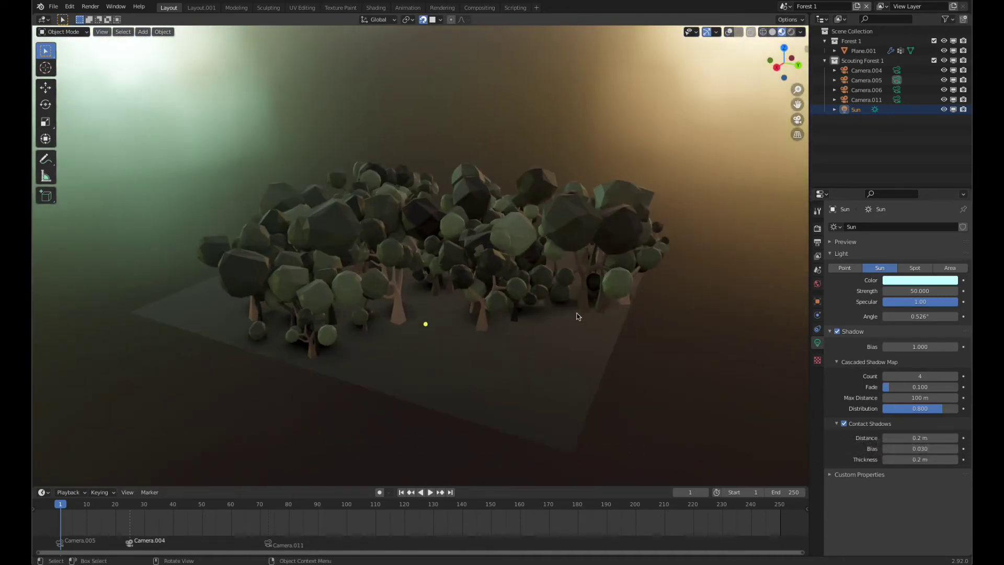
pyautogui.click(797, 121)
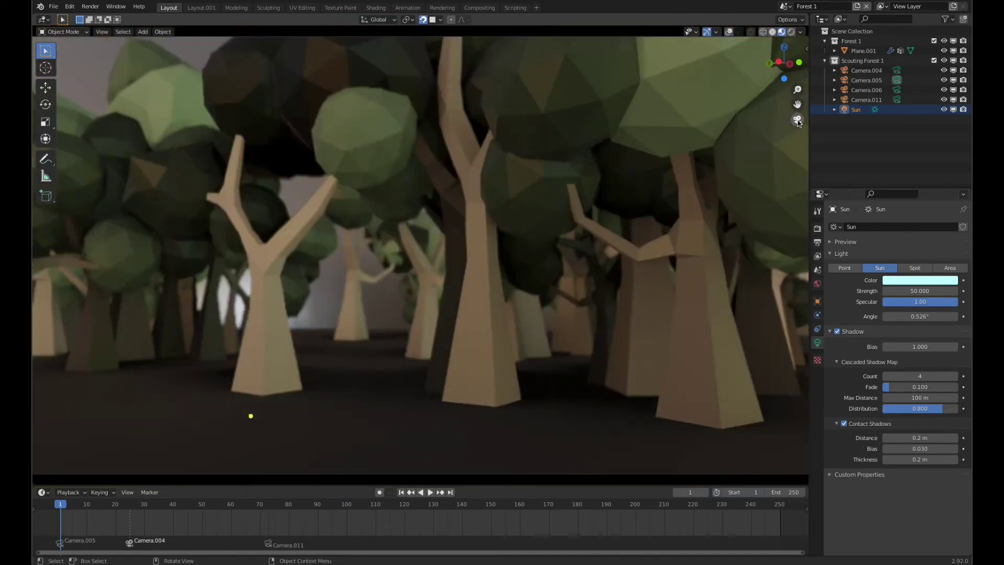
pyautogui.click(791, 32)
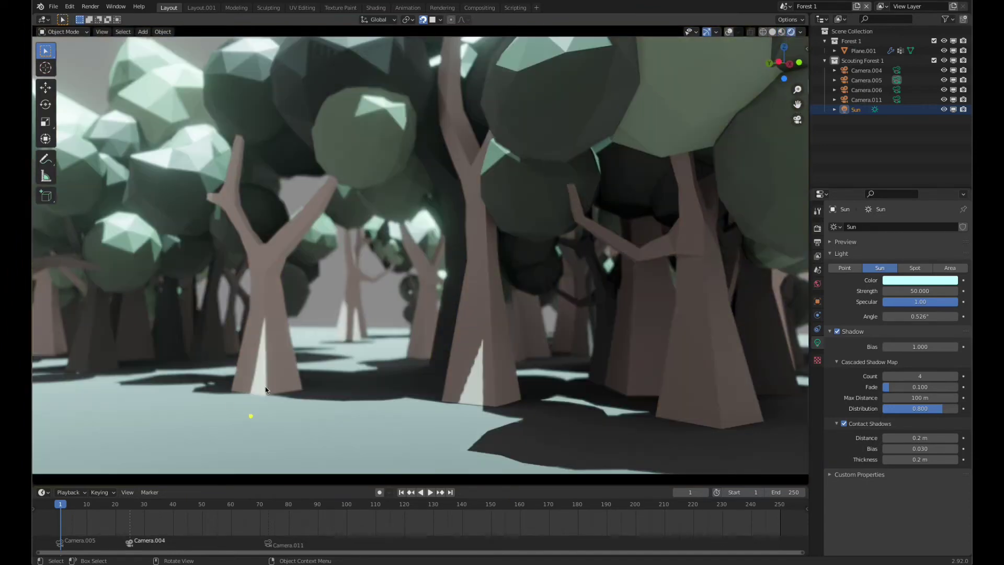
pyautogui.press('Up')
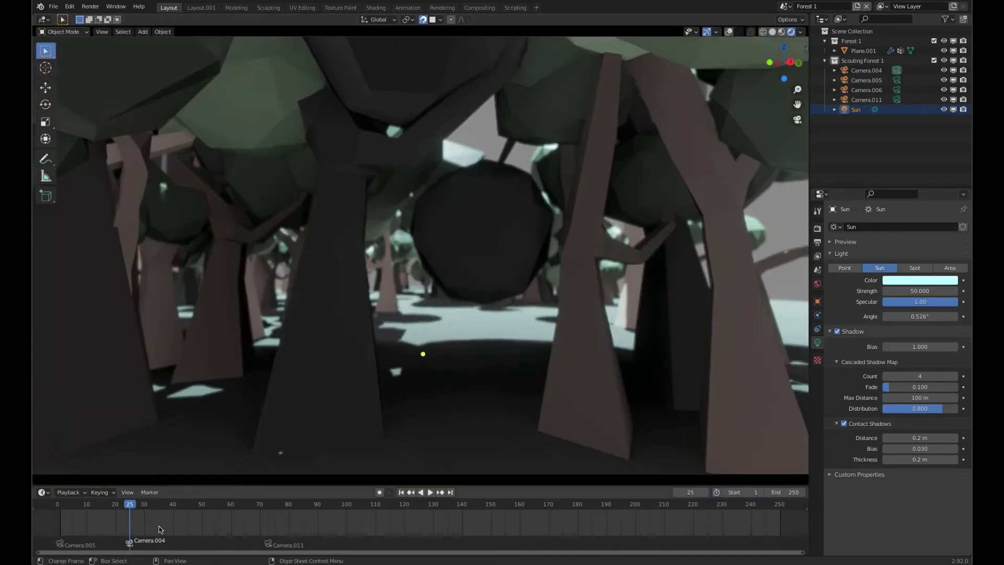
pyautogui.press('Up')
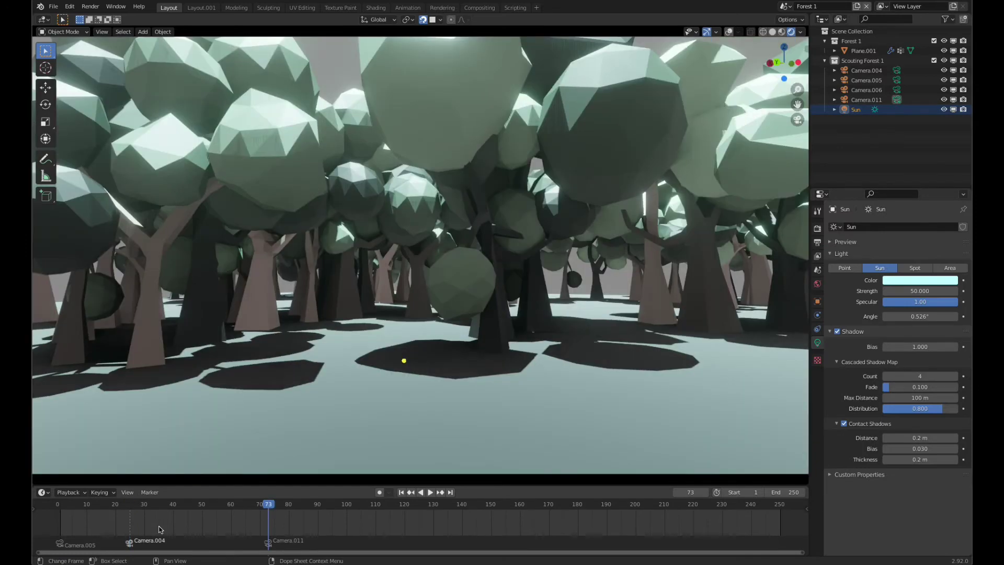
pyautogui.press('Down')
pyautogui.press('Down')
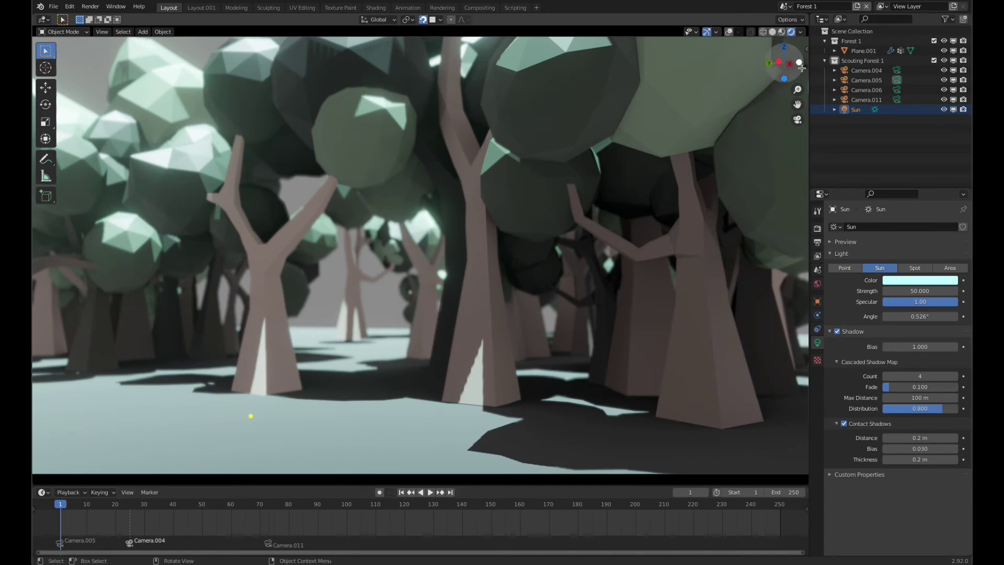
pyautogui.click(785, 6)
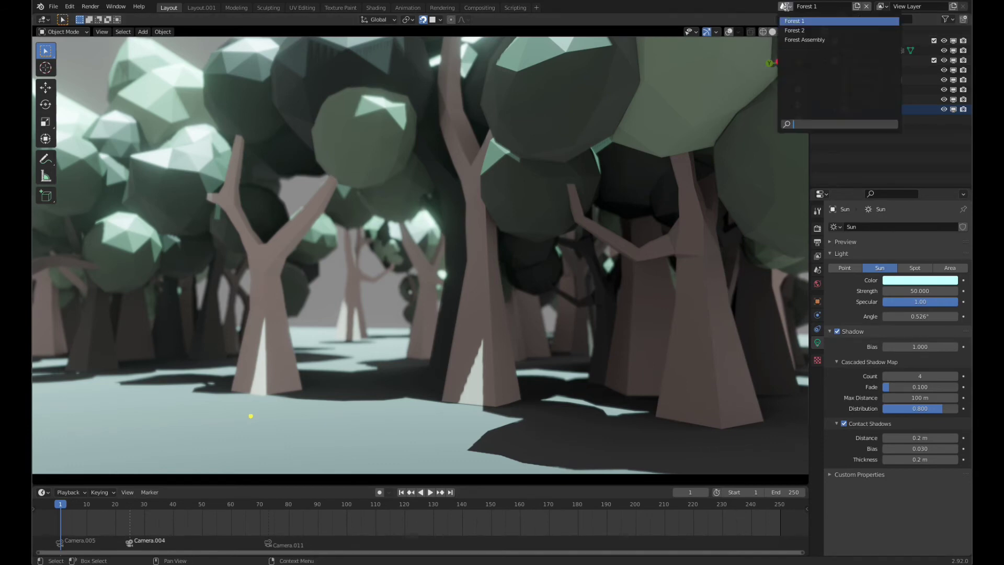
# - Switch to the Forest 2 scene and look through its camera
pyautogui.click(793, 31)
pyautogui.moveTo(555, 222)
pyautogui.mouseDown(button='middle')
pyautogui.moveTo(531, 289)
pyautogui.moveTo(509, 295)
pyautogui.mouseUp(button='middle')
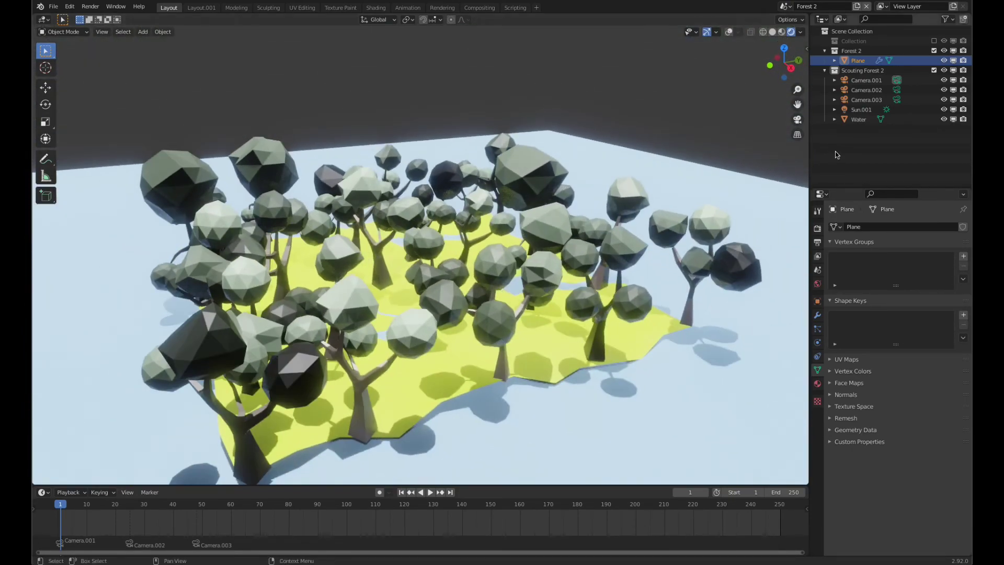
pyautogui.click(797, 120)
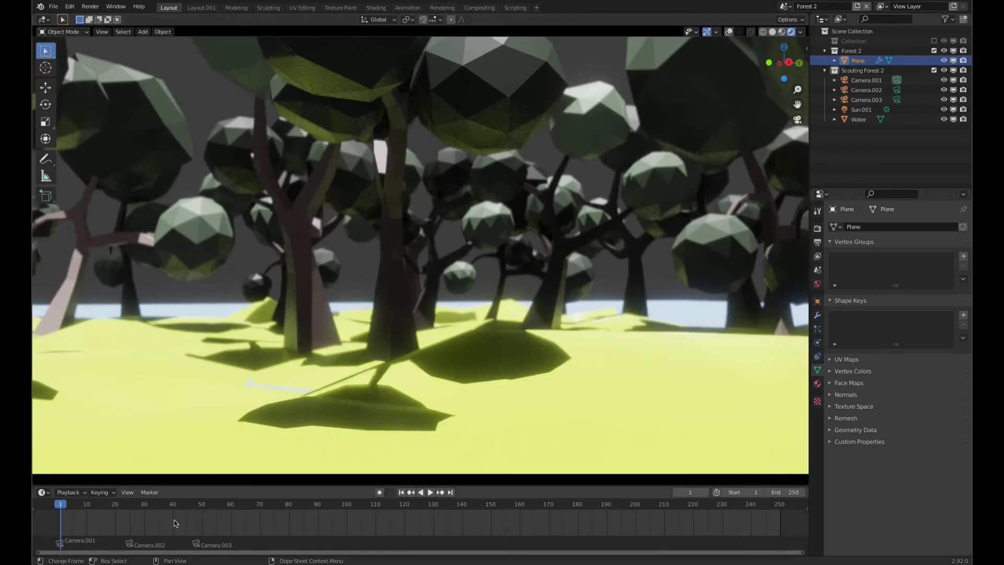
# - Play the camera animation, jump back to Camera.002 and Camera.001, then leave camera view
pyautogui.press('space')
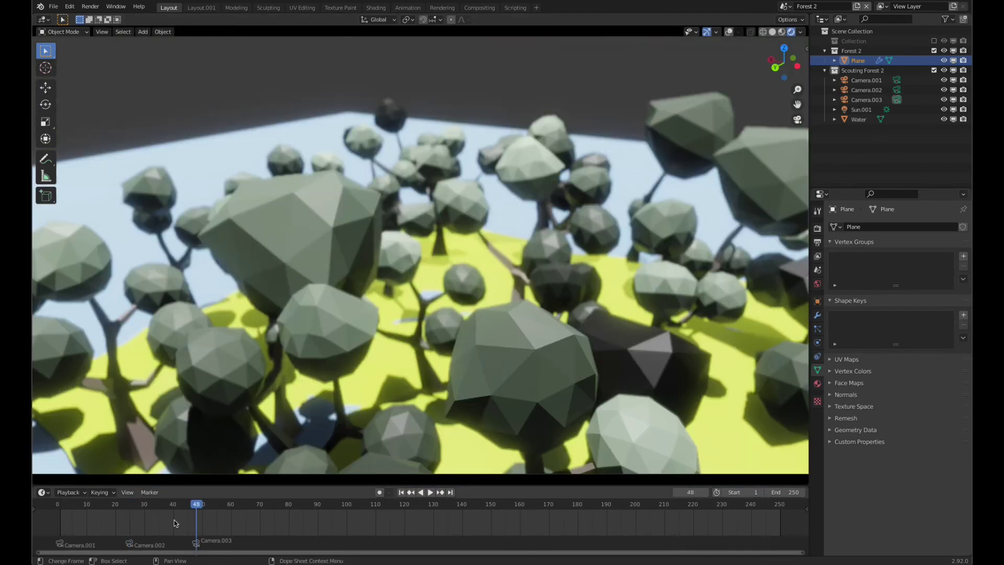
pyautogui.press('Down')
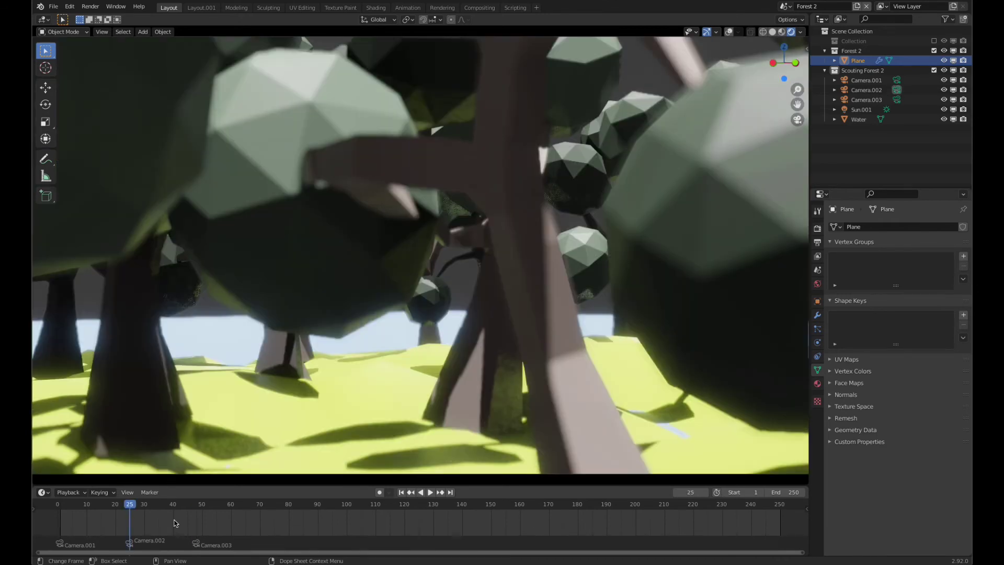
pyautogui.press('Down')
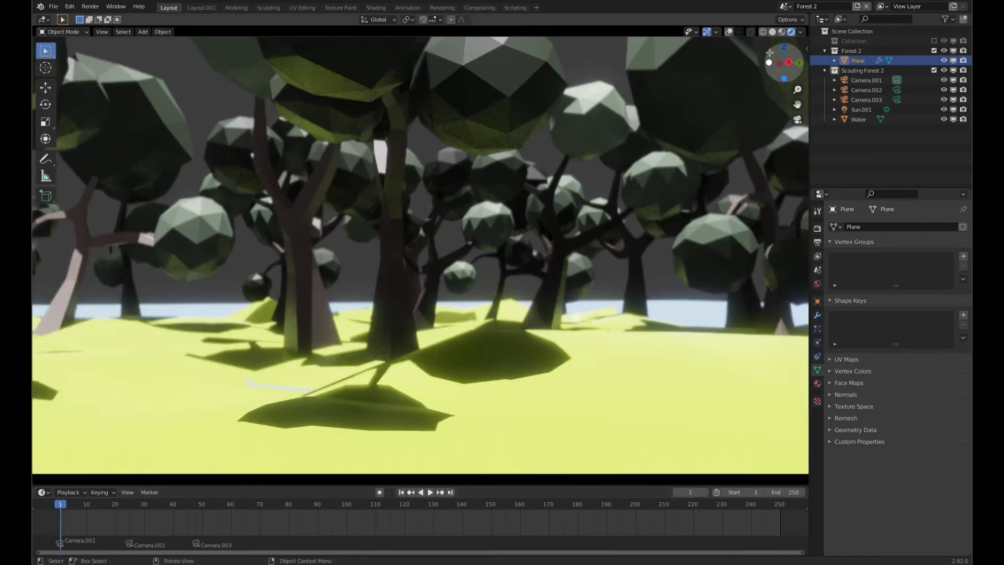
pyautogui.press('KP_0')
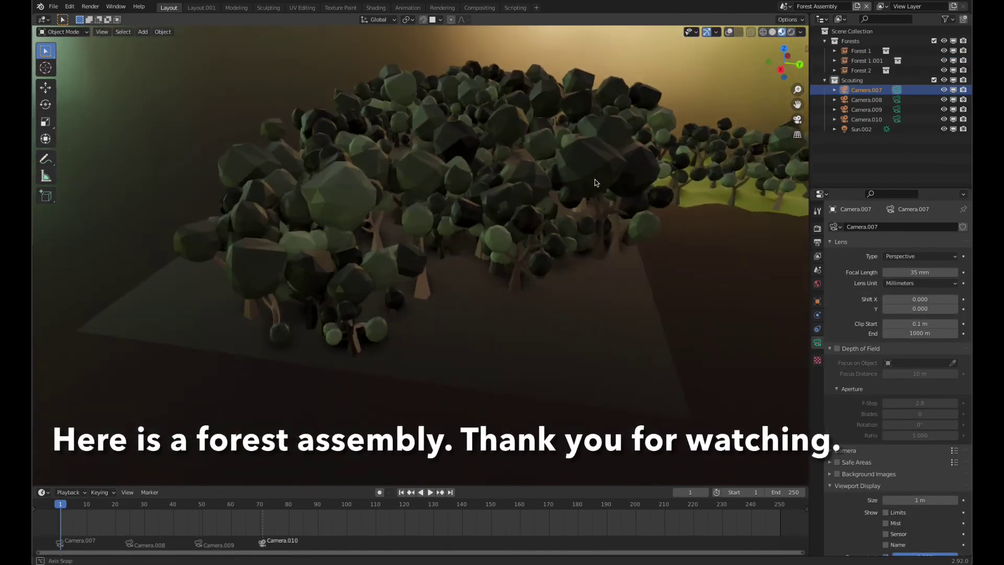
# - Hide the Forest 1 and Forest 1.001 collections individually, then show them again
pyautogui.moveTo(596, 182); pyautogui.dragTo(603, 179, button='middle')
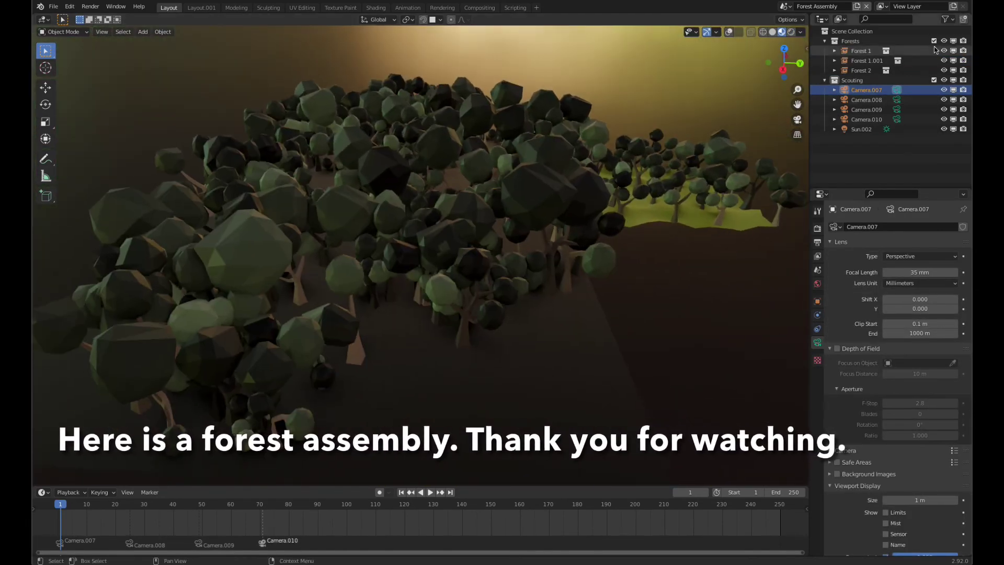
pyautogui.click(943, 51)
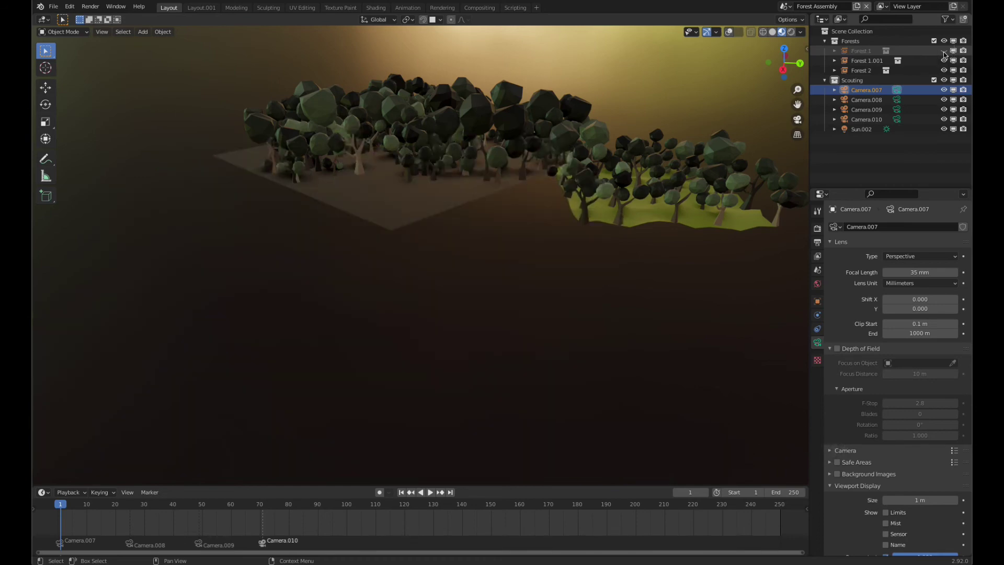
pyautogui.click(943, 60)
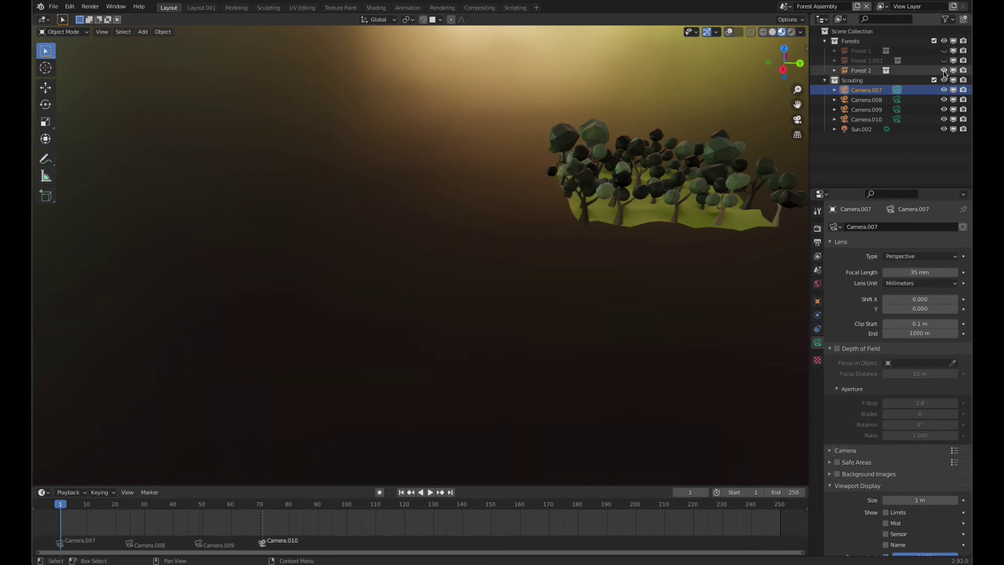
pyautogui.click(943, 51)
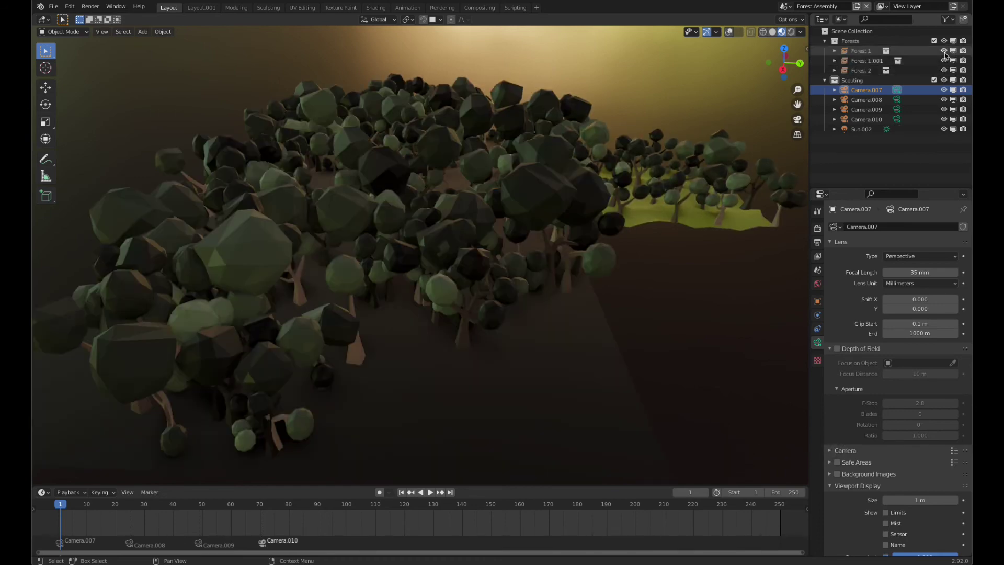
# - View the assembly through the scene camera in Rendered shading, playing to the Camera.008 shot
pyautogui.click(796, 119)
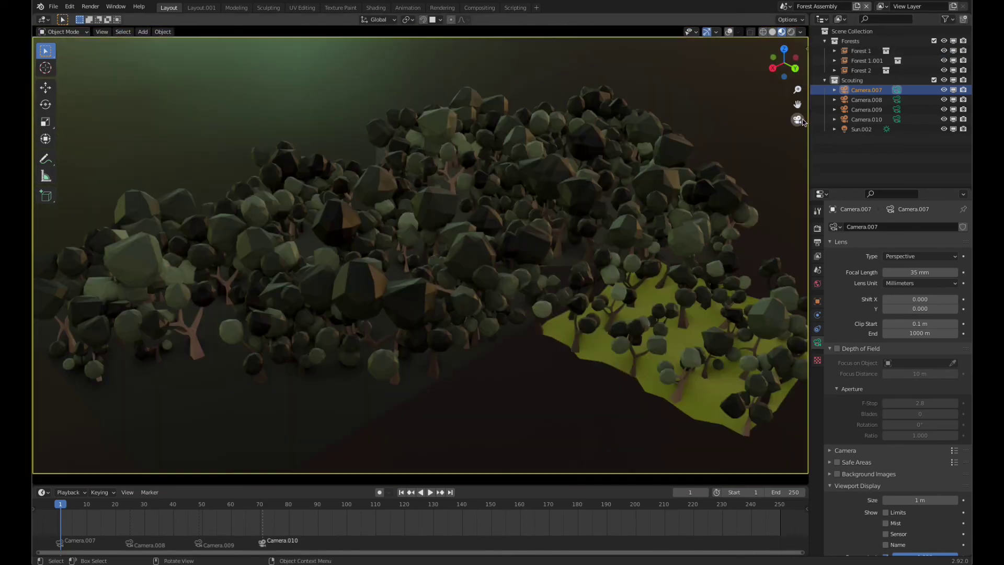
pyautogui.click(791, 32)
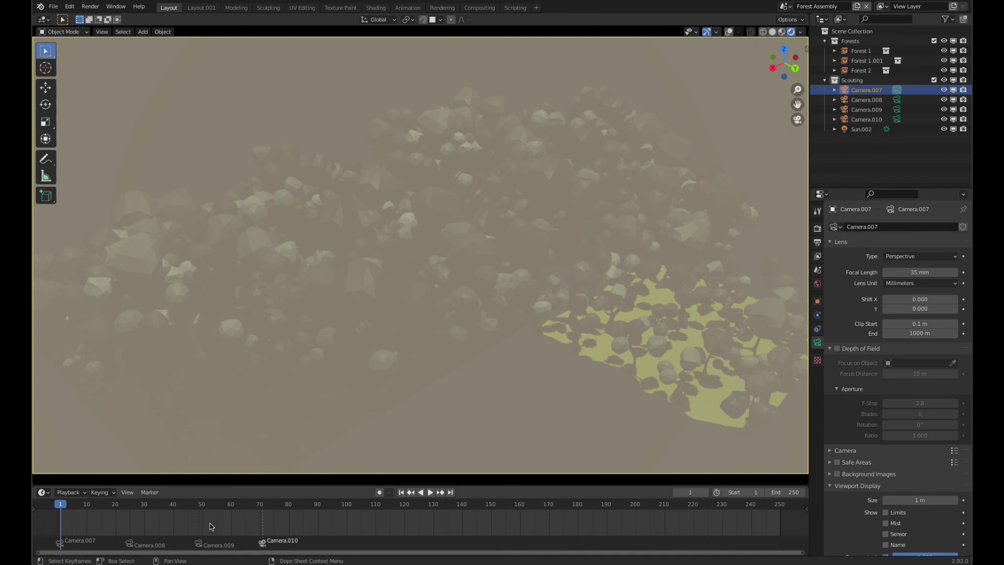
pyautogui.press('space')
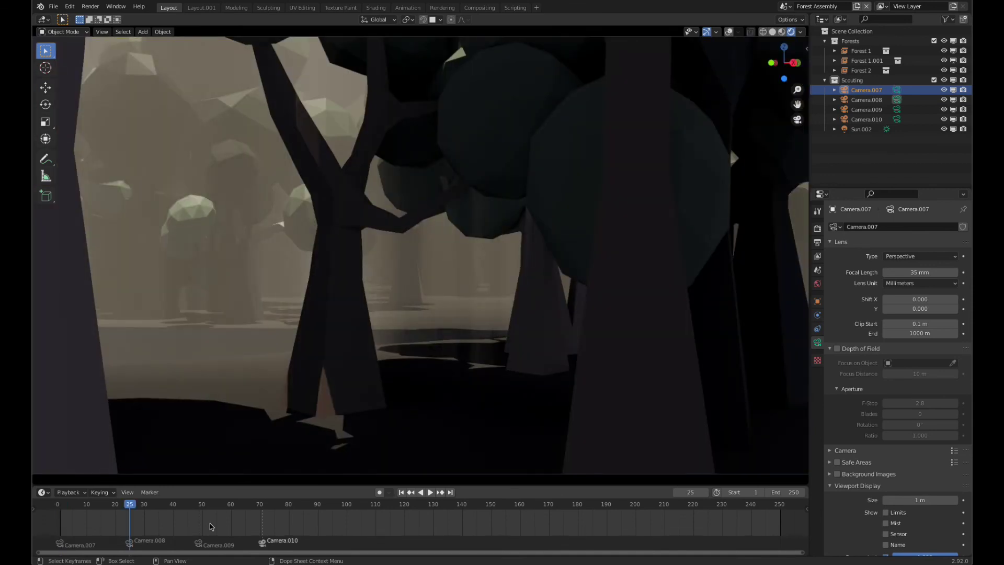